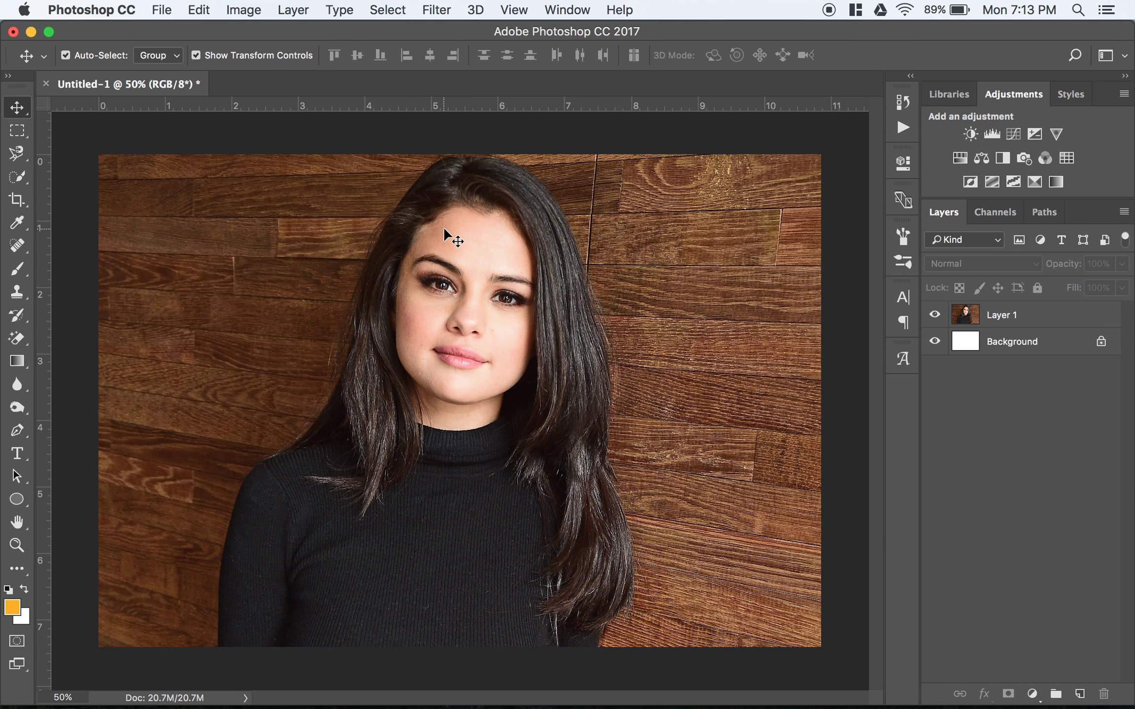
# Step: Set up the Quick Selection tool on Layer 1 to add to the selection with a 200 px brush
pyautogui.click(444, 355)
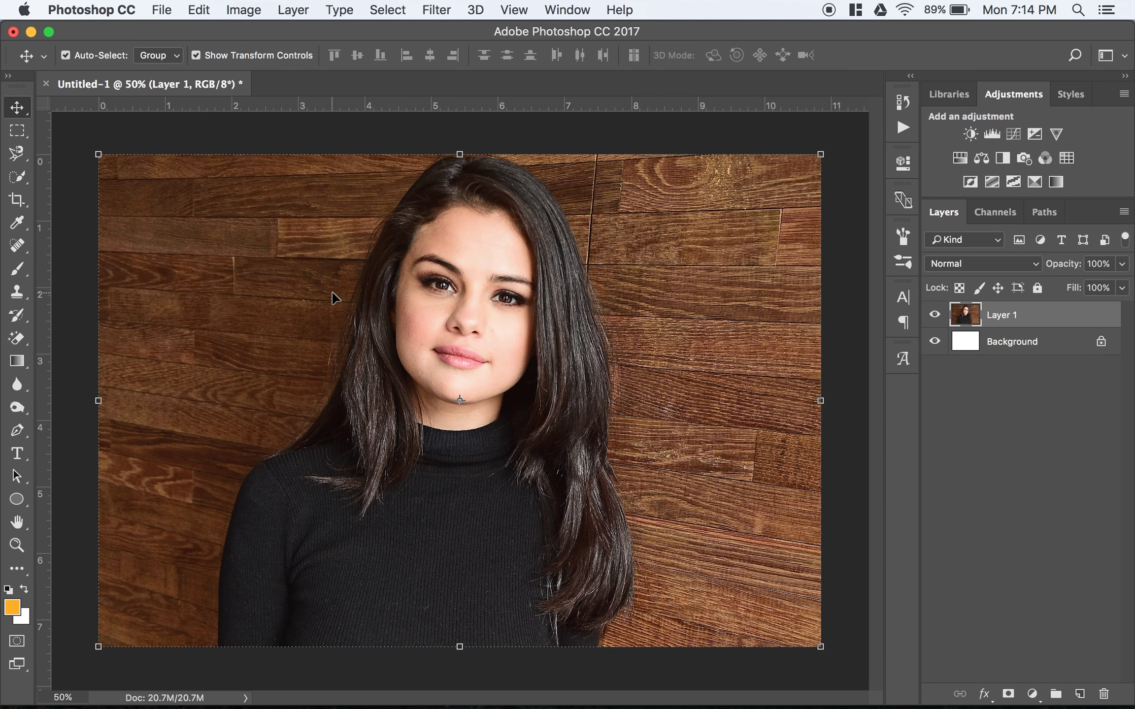
pyautogui.click(234, 134)
pyautogui.click(357, 315)
pyautogui.click(22, 179)
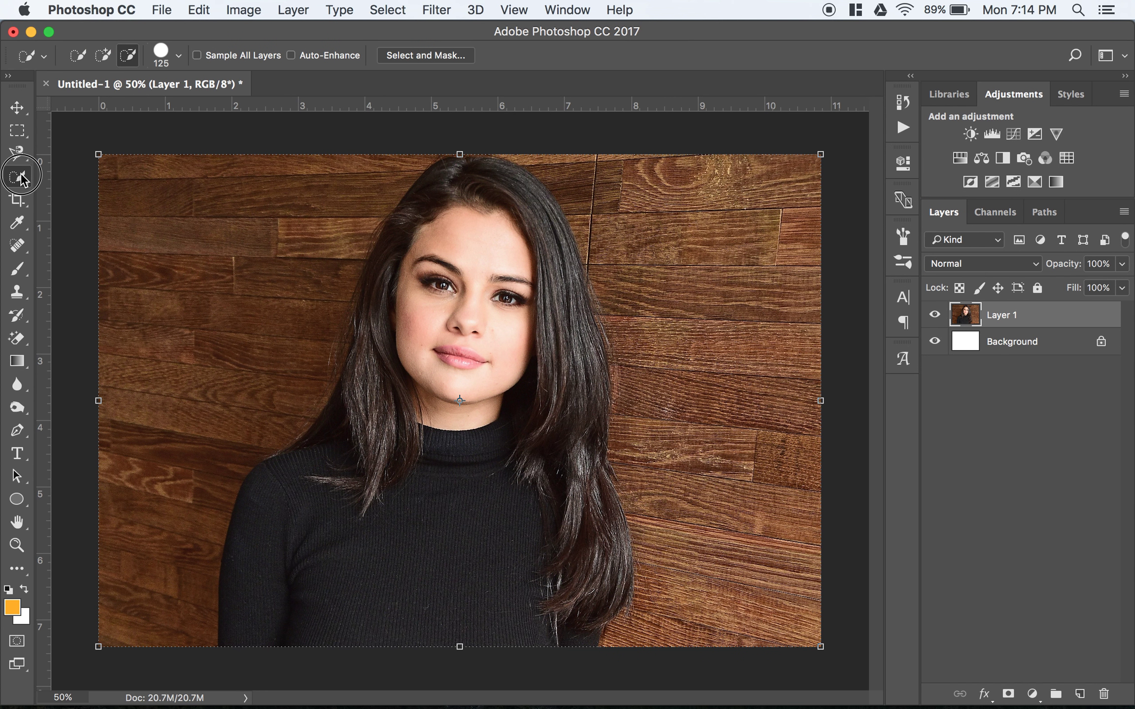
pyautogui.click(70, 175)
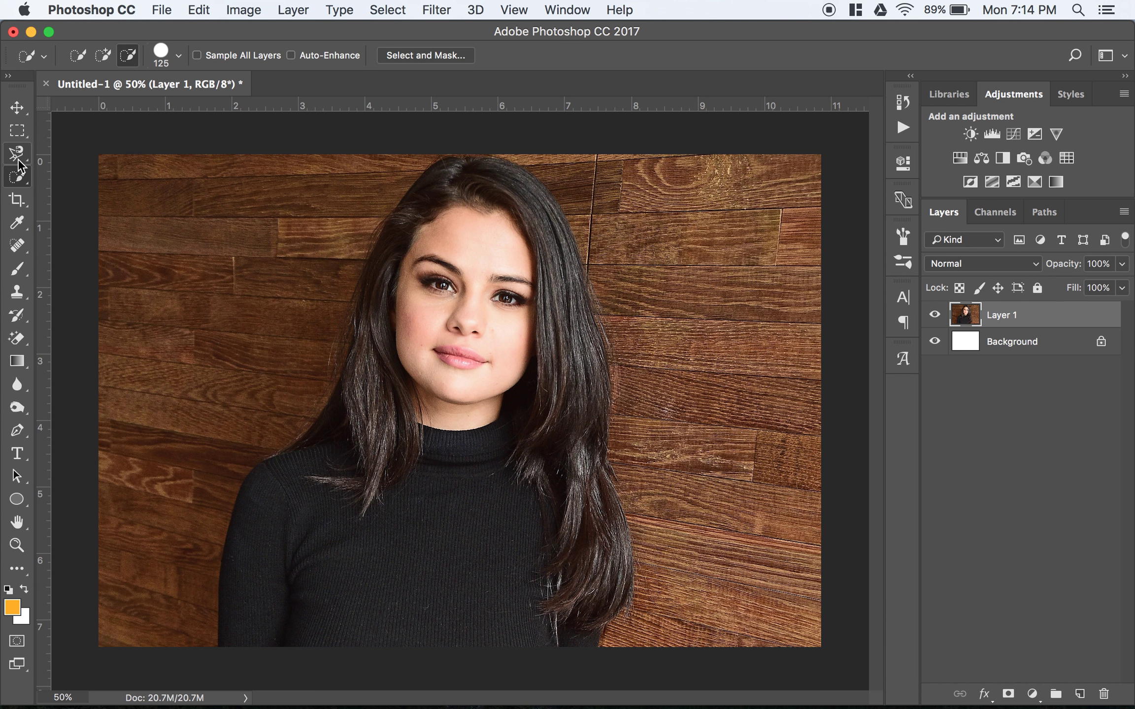
pyautogui.click(107, 56)
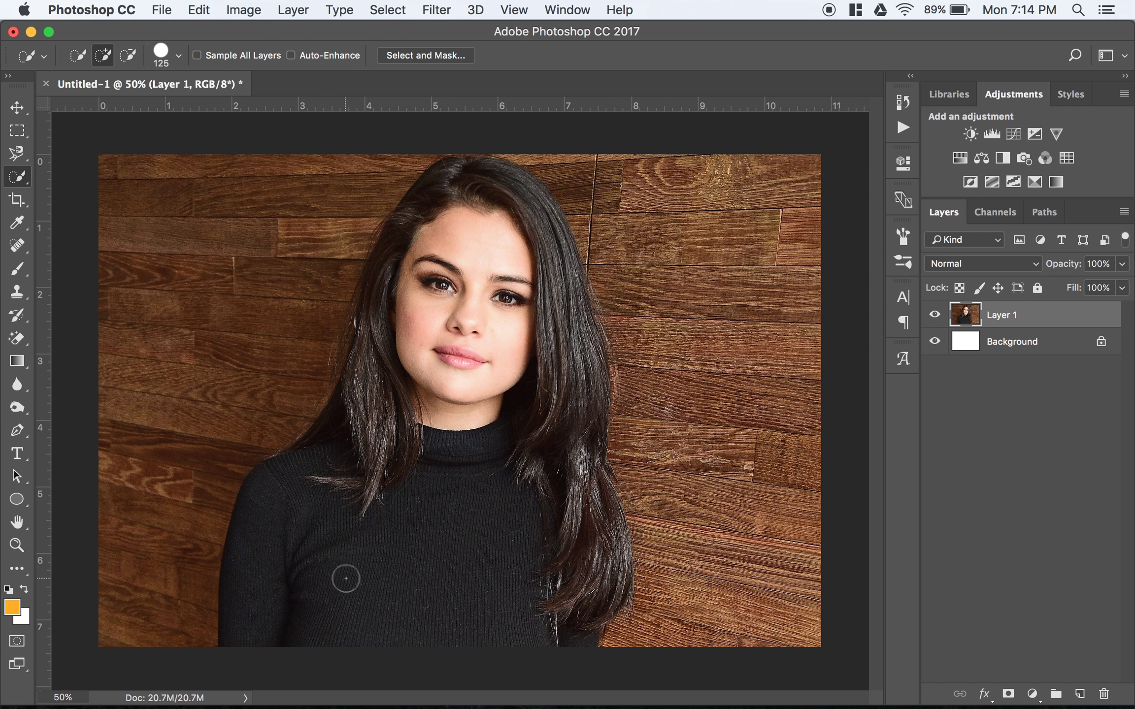
pyautogui.press('[')
pyautogui.press('[')
pyautogui.press(']')
pyautogui.press(']')
pyautogui.press(']')
pyautogui.press(']')
pyautogui.press(']')
pyautogui.press(']')
# Step: Select the woman with Quick Selection strokes and subtract the wall area beside the top of her hair
pyautogui.moveTo(246, 621)
pyautogui.mouseDown()
pyautogui.moveTo(310, 482)
pyautogui.moveTo(343, 462)
pyautogui.moveTo(380, 406)
pyautogui.moveTo(400, 355)
pyautogui.moveTo(409, 274)
pyautogui.moveTo(390, 578)
pyautogui.moveTo(438, 608)
pyautogui.moveTo(563, 610)
pyautogui.moveTo(579, 594)
pyautogui.moveTo(581, 509)
pyautogui.moveTo(553, 329)
pyautogui.moveTo(519, 245)
pyautogui.moveTo(461, 190)
pyautogui.moveTo(477, 192)
pyautogui.moveTo(365, 335)
pyautogui.mouseUp()
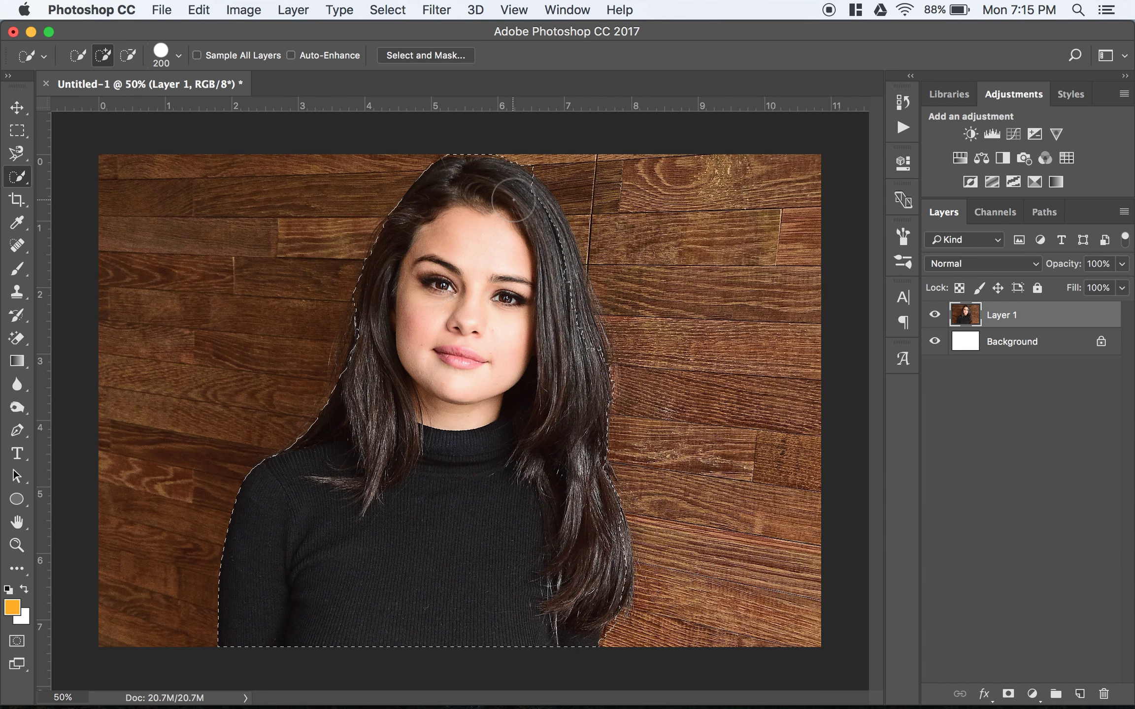
pyautogui.click(531, 225)
pyautogui.moveTo(531, 225); pyautogui.dragTo(572, 355)
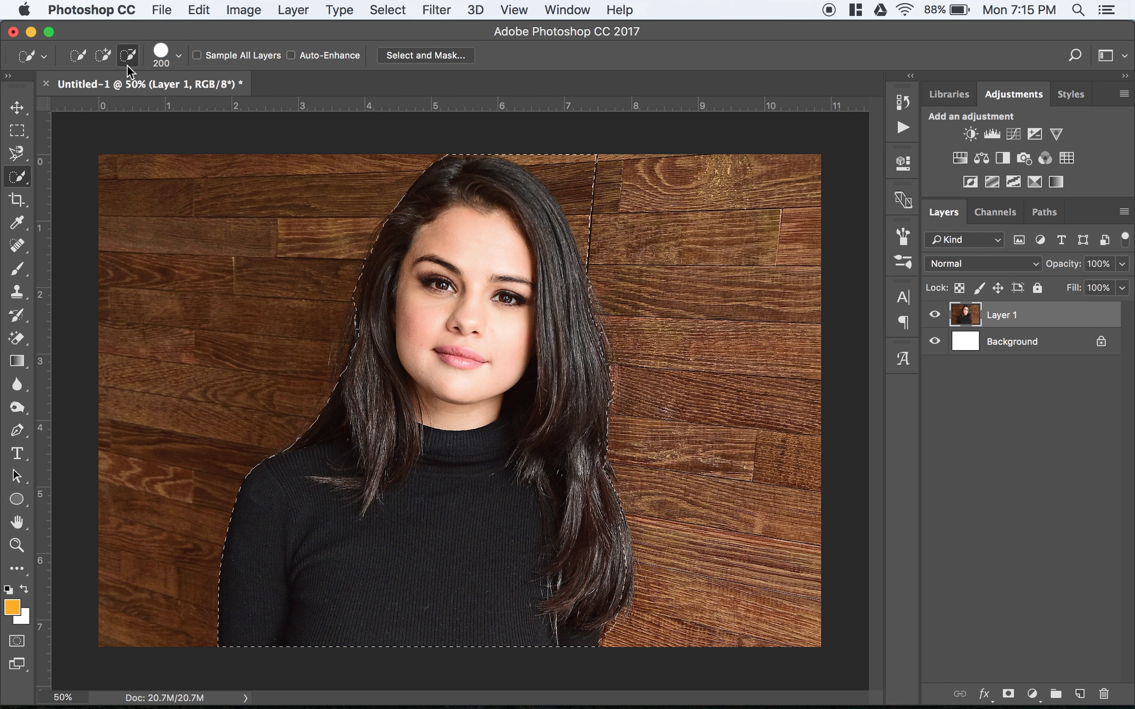
pyautogui.moveTo(531, 145)
pyautogui.mouseDown()
pyautogui.moveTo(574, 147)
pyautogui.moveTo(630, 212)
pyautogui.moveTo(640, 246)
pyautogui.moveTo(599, 229)
pyautogui.mouseUp()
# Step: Invert the selection to delete the wooden wall from Layer 1, and clear the selection
pyautogui.click(393, 12)
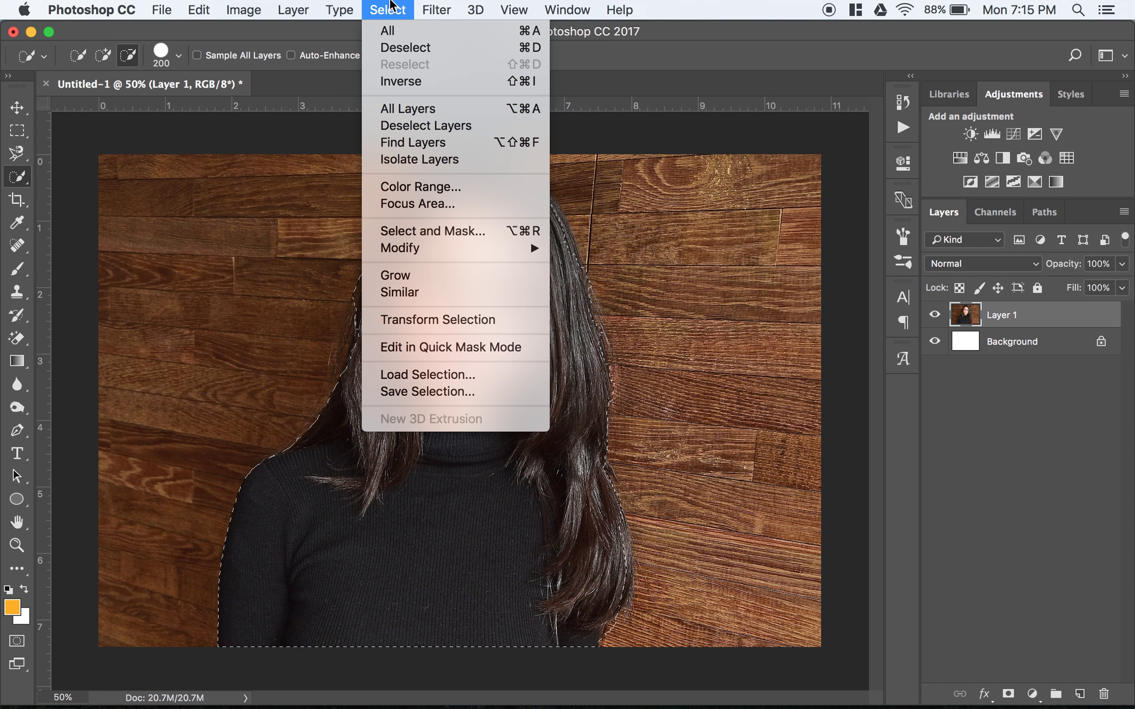
pyautogui.click(398, 83)
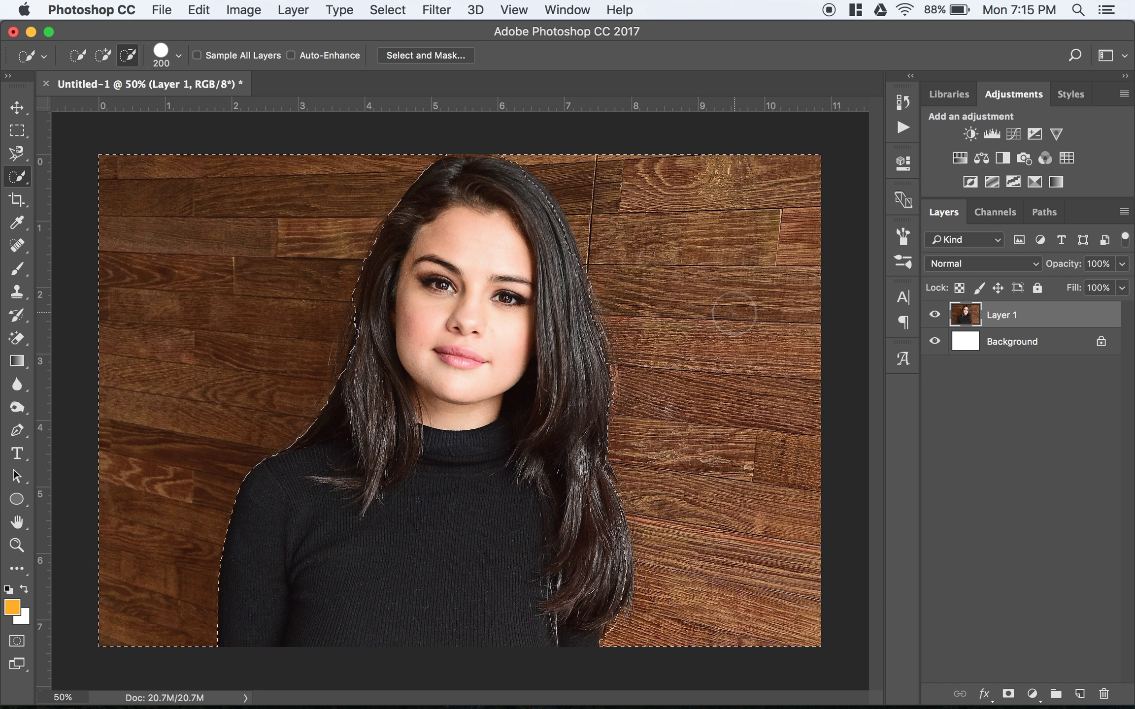
pyautogui.press('Delete')
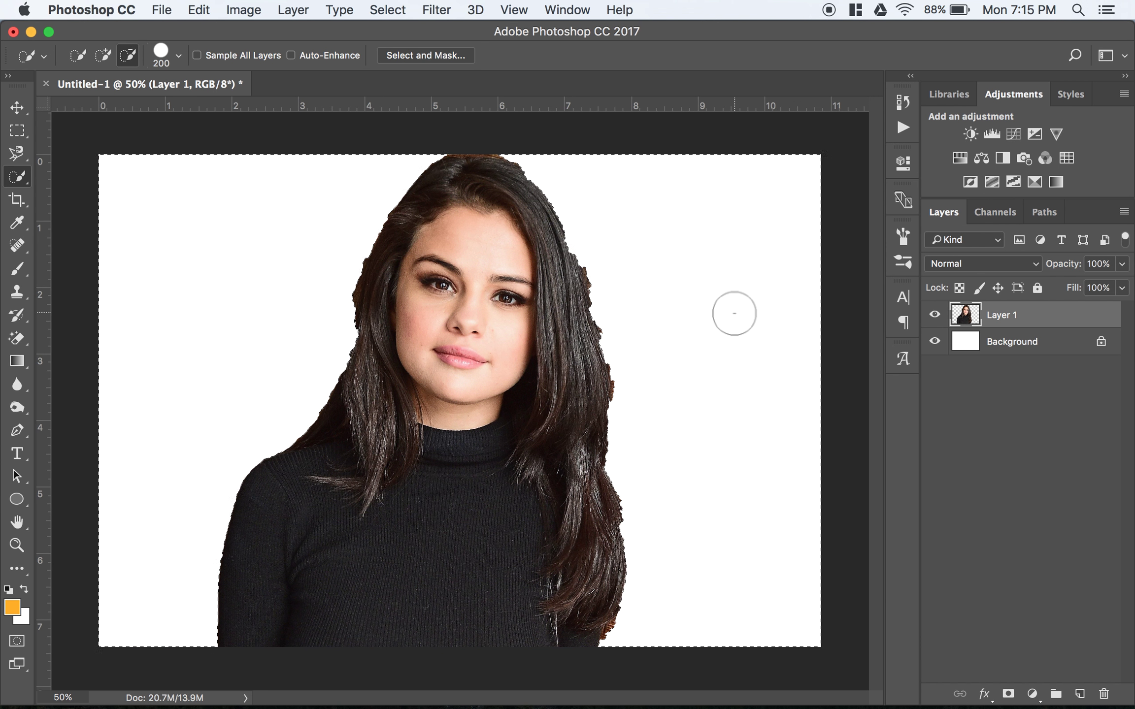
pyautogui.press('super+d')
pyautogui.click(18, 108)
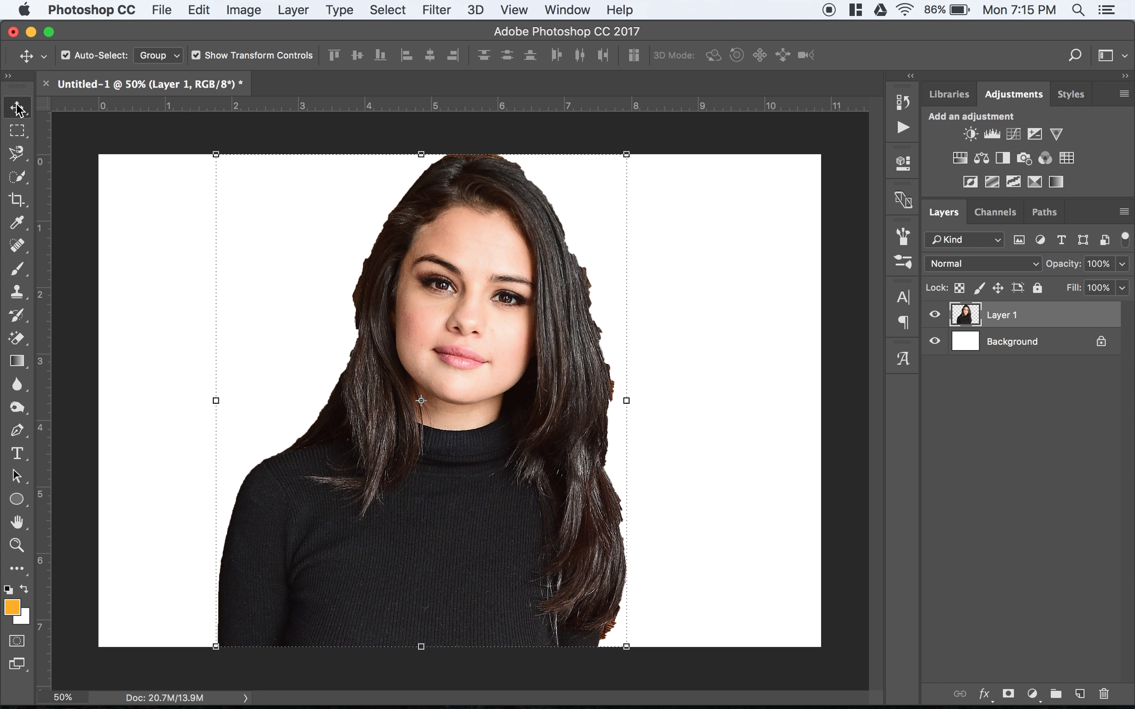
pyautogui.click(93, 174)
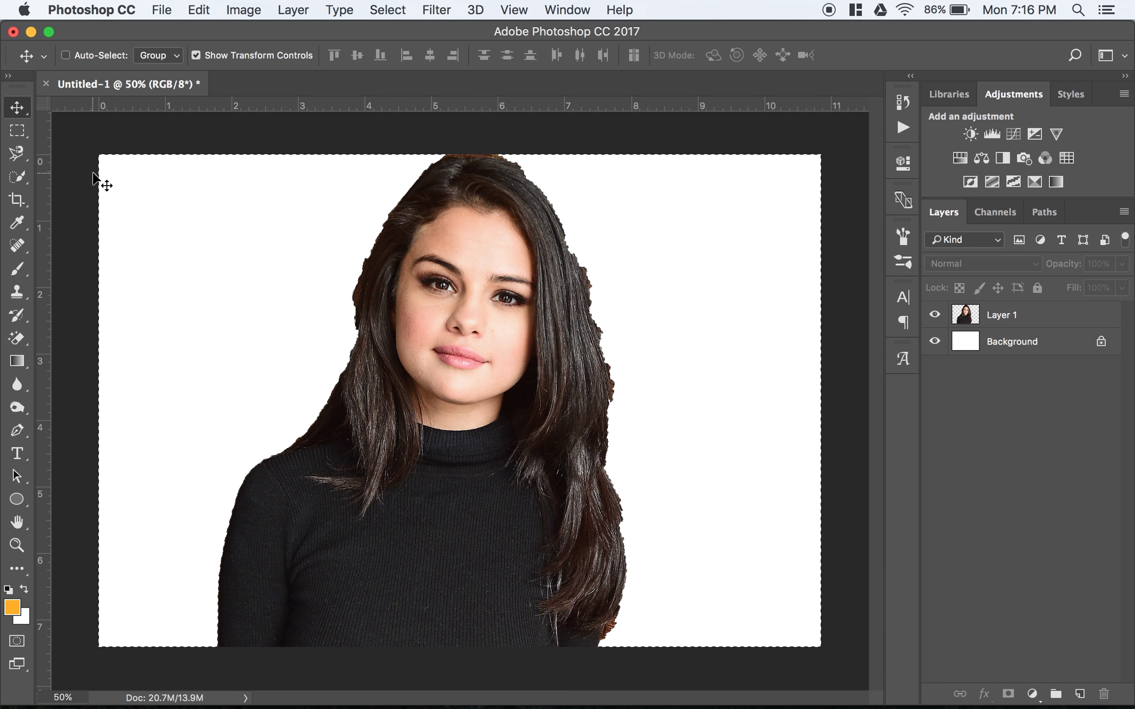
# Step: Undo the wall deletion and the selection inversion, and clear the remaining selection around the woman
pyautogui.press('super+z')
pyautogui.press('alt+super+z')
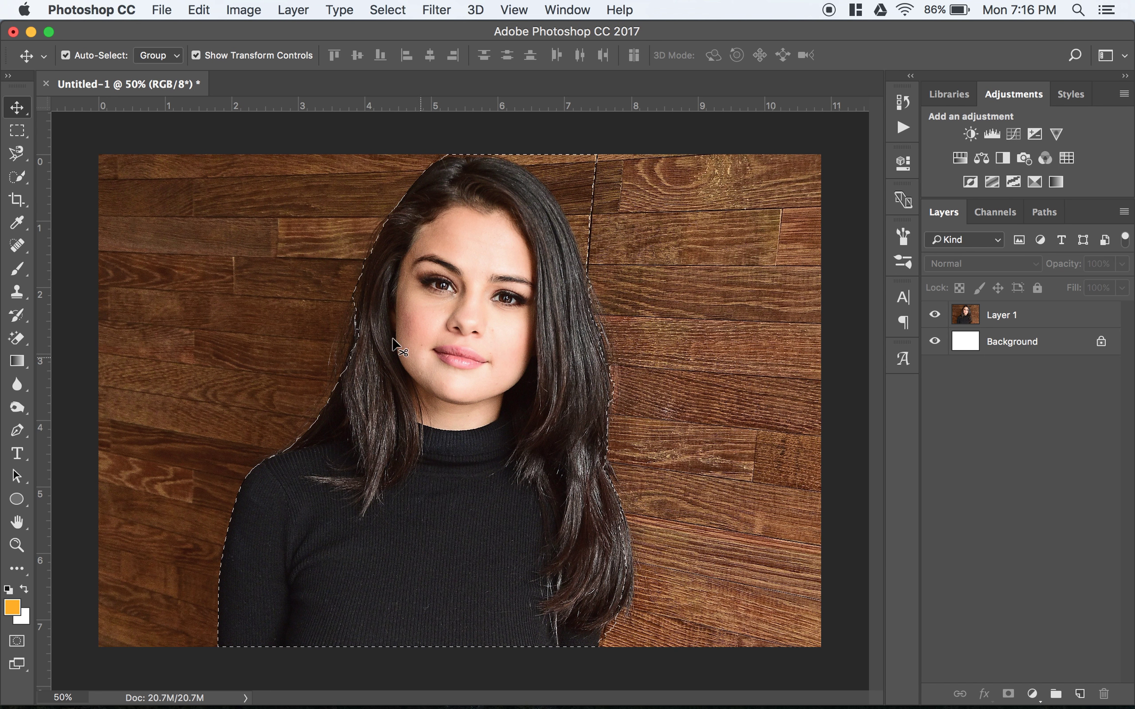
pyautogui.press('super+d')
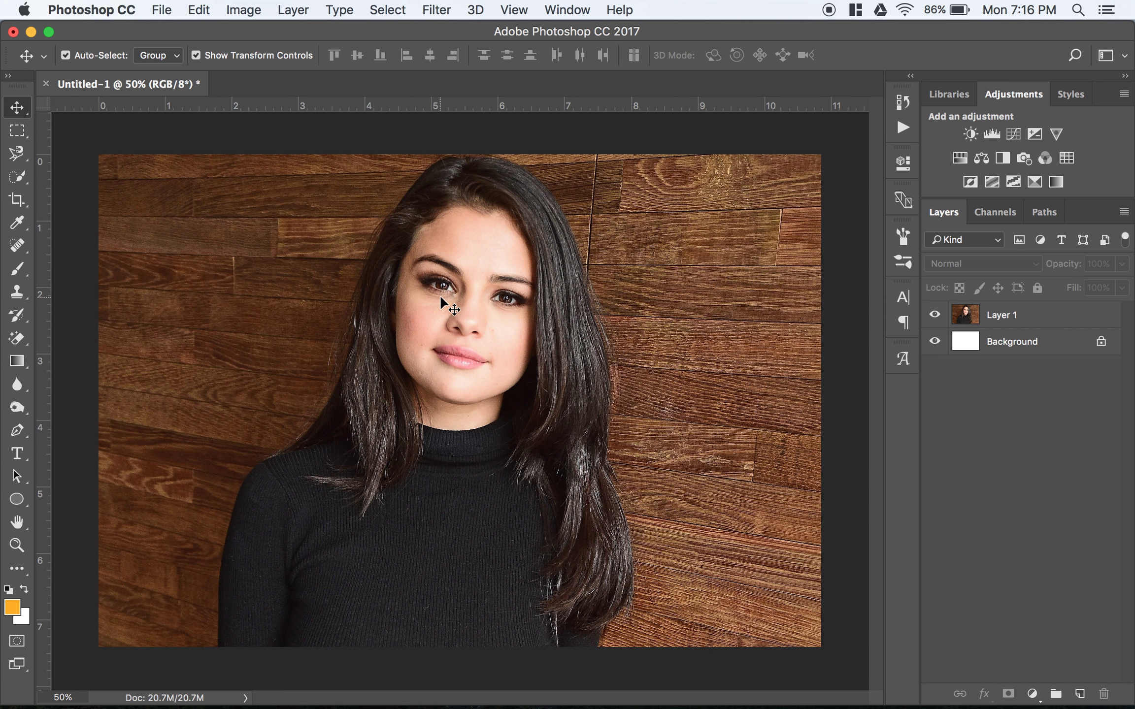
# Step: Start a Magnetic Lasso outline on Layer 1 where the outer sleeve meets the photo's lower edge, and trace up the arm
pyautogui.click(586, 240)
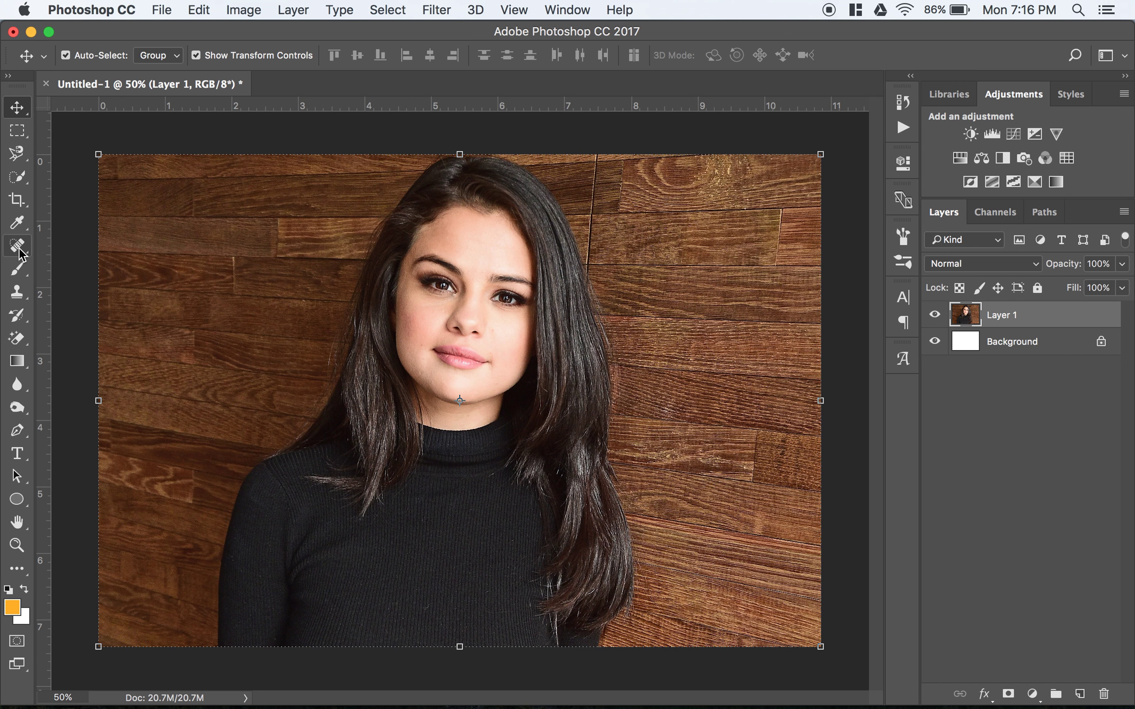
pyautogui.click(18, 154)
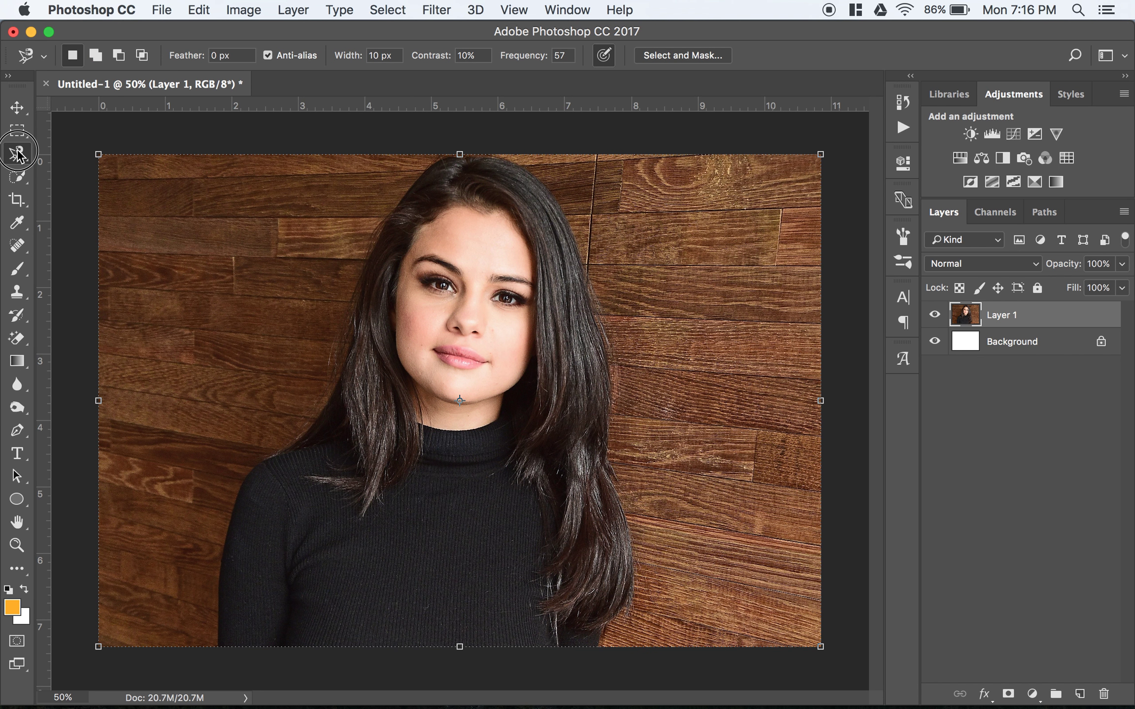
pyautogui.click(18, 154)
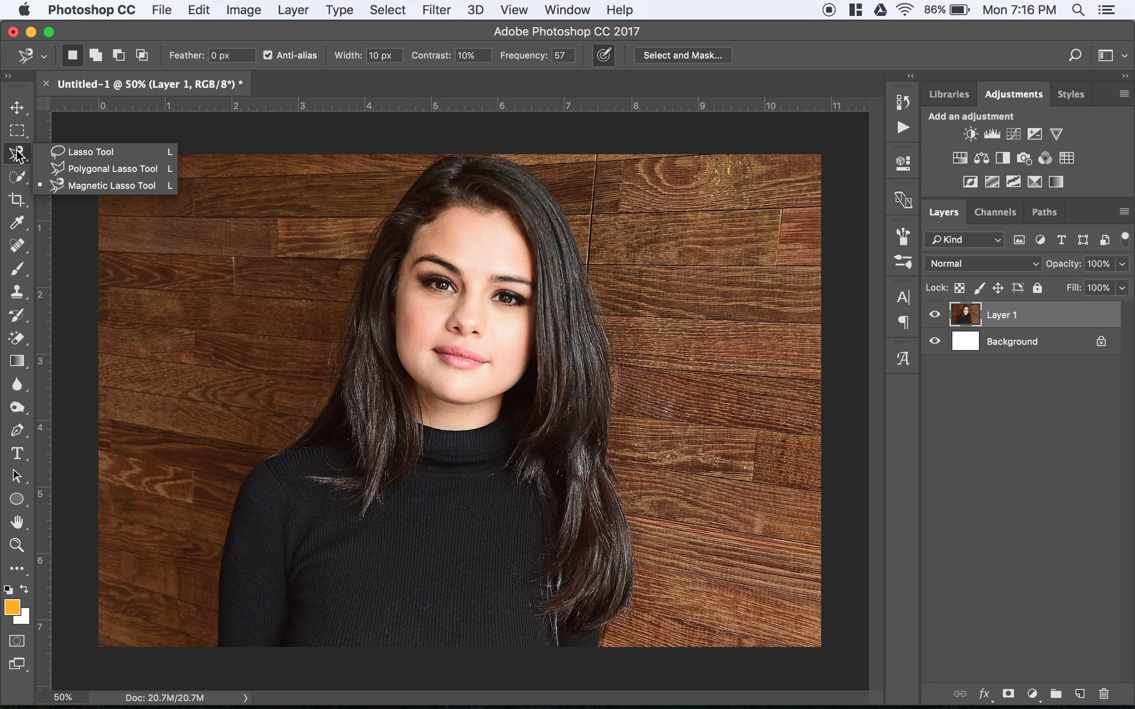
pyautogui.click(83, 186)
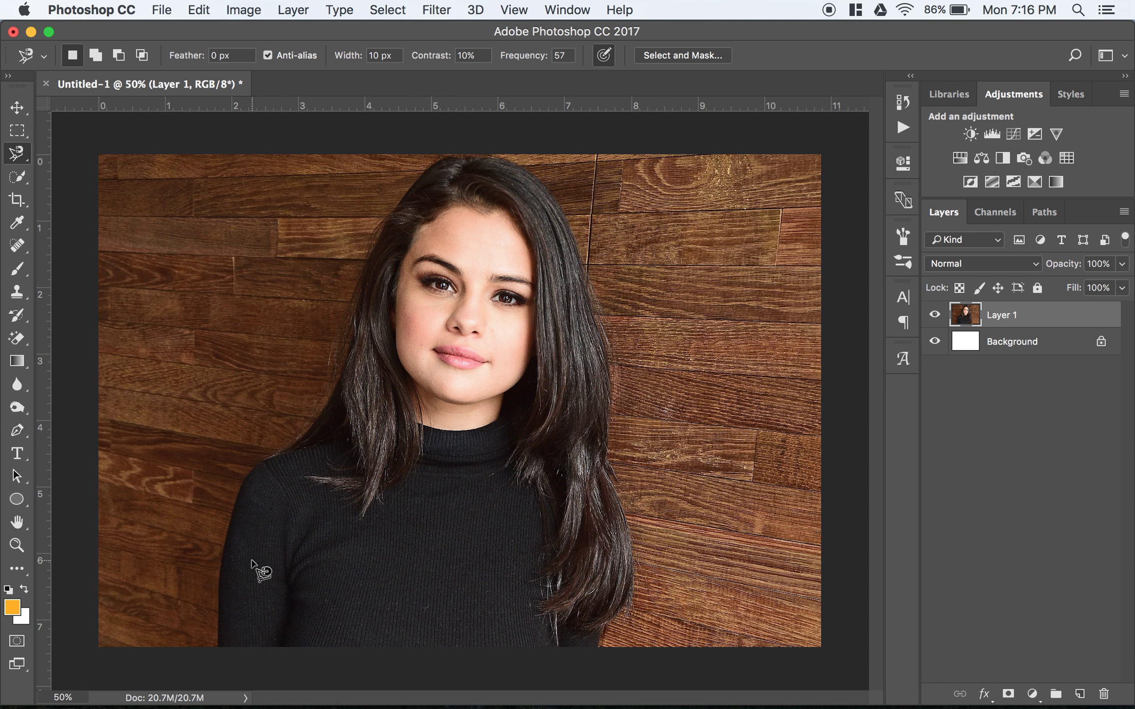
pyautogui.scroll(1, 254, 563)
pyautogui.scroll(10, 253, 563)
pyautogui.scroll(-10, 254, 563)
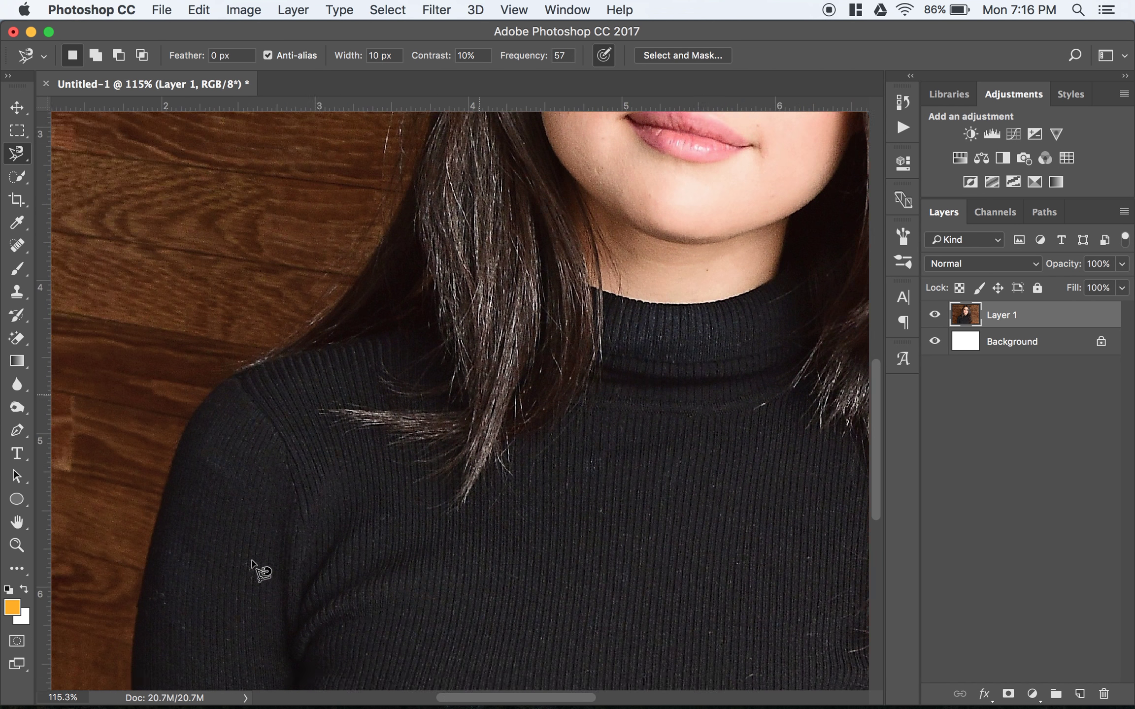
pyautogui.scroll(10, 254, 563)
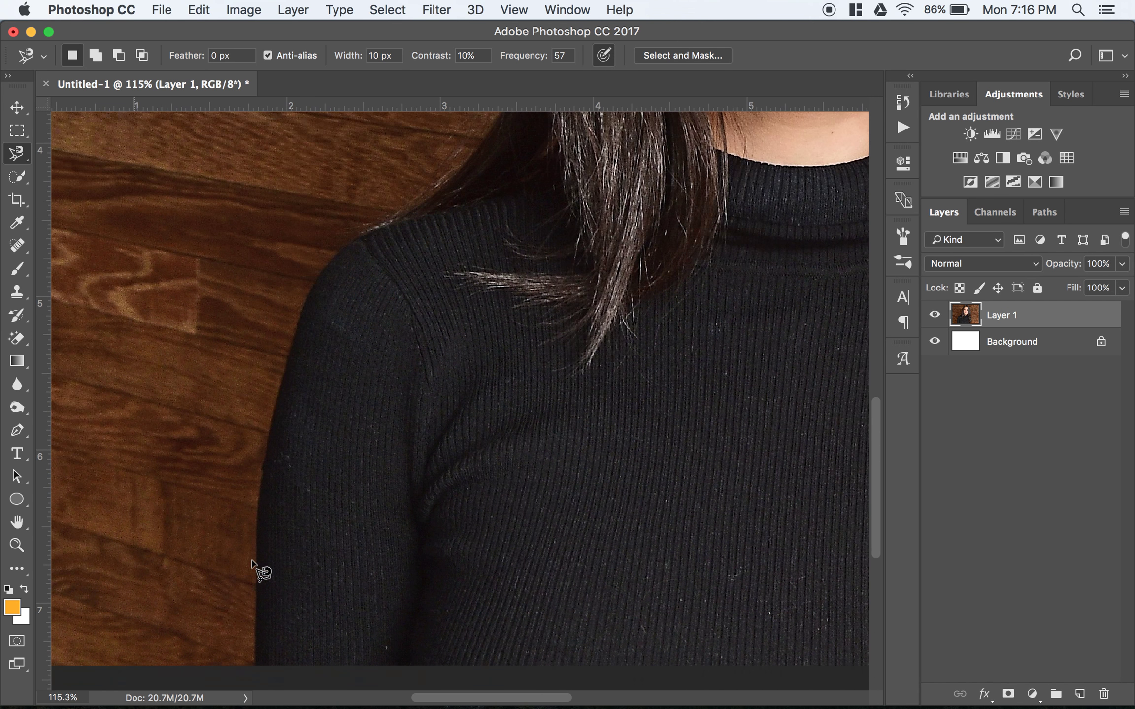
pyautogui.scroll(-5, 253, 563)
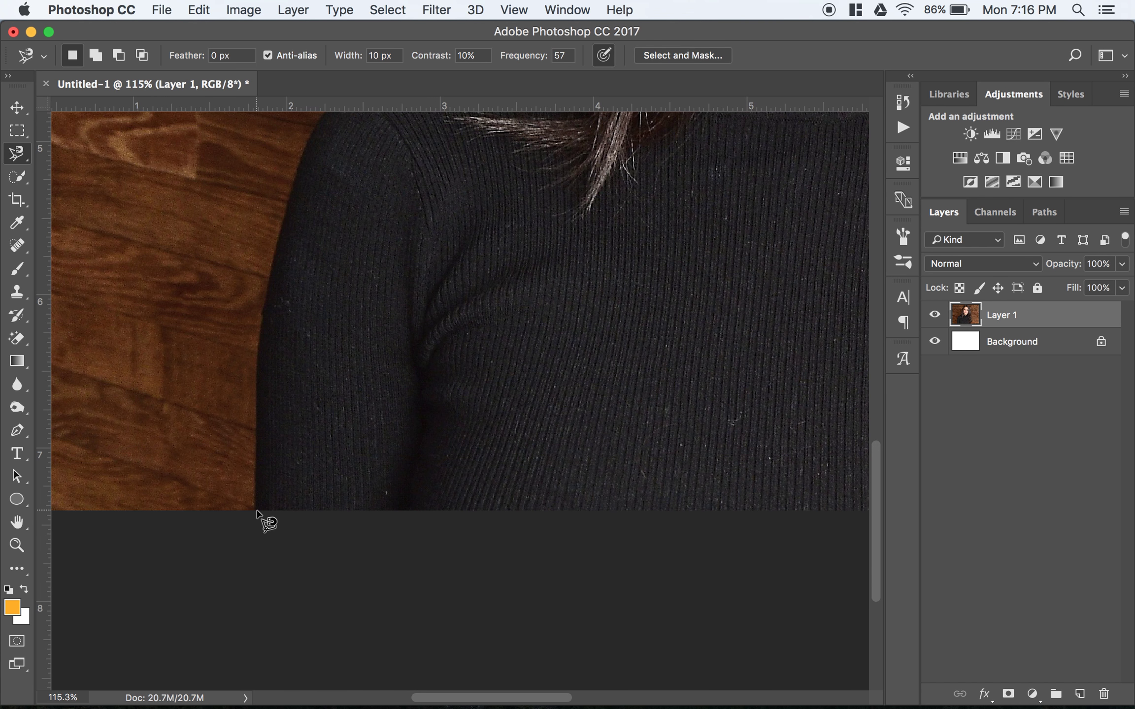
pyautogui.moveTo(257, 510)
pyautogui.mouseDown()
pyautogui.moveTo(266, 293)
pyautogui.moveTo(310, 149)
pyautogui.moveTo(319, 159)
pyautogui.moveTo(310, 240)
pyautogui.mouseUp()
# Step: Remove the stray lasso points over the wall above the shoulder, and trace along the shoulder and lower hair edge
pyautogui.scroll(5, 315, 158)
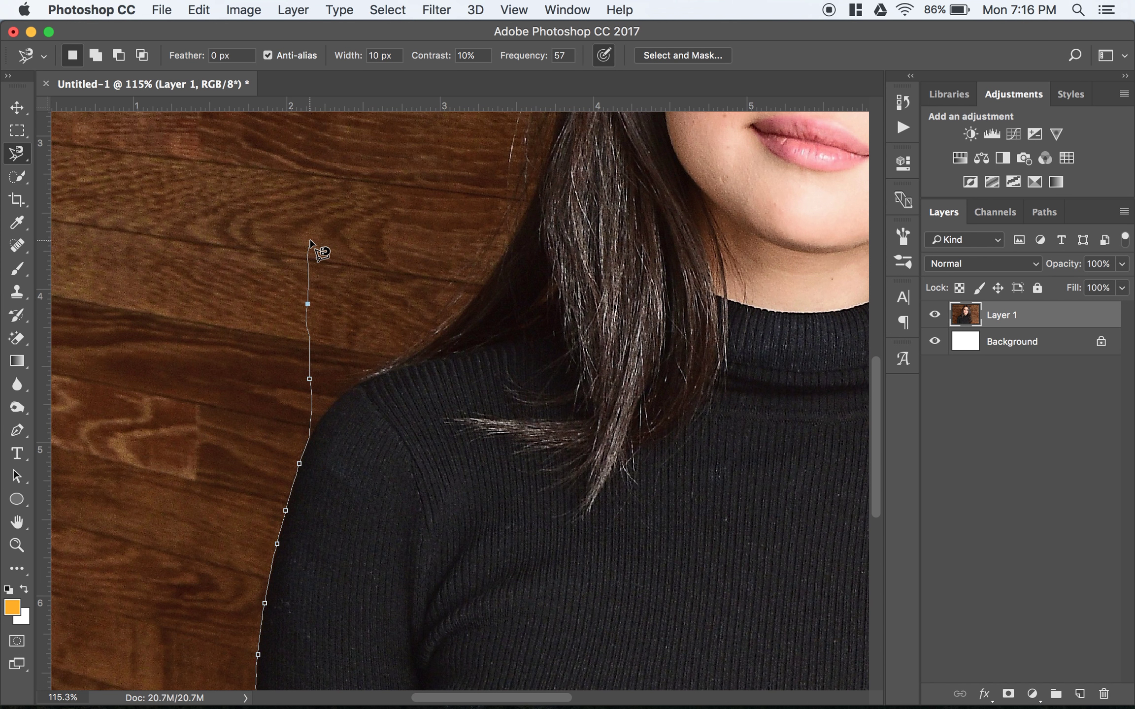
pyautogui.moveTo(310, 242)
pyautogui.mouseDown()
pyautogui.moveTo(311, 308)
pyautogui.moveTo(351, 288)
pyautogui.moveTo(416, 266)
pyautogui.mouseUp()
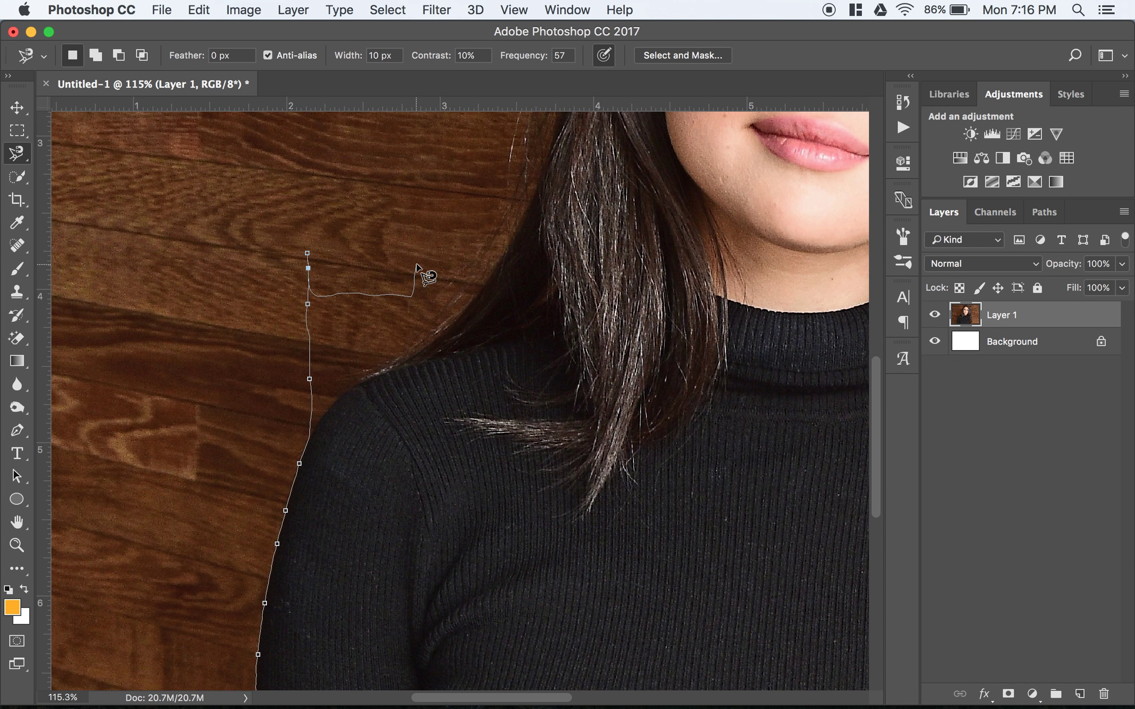
pyautogui.press('BackSpace')
pyautogui.press('BackSpace')
pyautogui.press('BackSpace')
pyautogui.press('BackSpace')
pyautogui.moveTo(416, 266)
pyautogui.mouseDown()
pyautogui.moveTo(334, 361)
pyautogui.moveTo(315, 398)
pyautogui.moveTo(318, 428)
pyautogui.moveTo(352, 389)
pyautogui.moveTo(423, 357)
pyautogui.moveTo(461, 314)
pyautogui.moveTo(552, 146)
pyautogui.mouseUp()
# Step: Remove the stray lasso points beside the hair, and continue the outline up the hair to the crown of the head
pyautogui.scroll(2, 553, 146)
pyautogui.scroll(10, 552, 146)
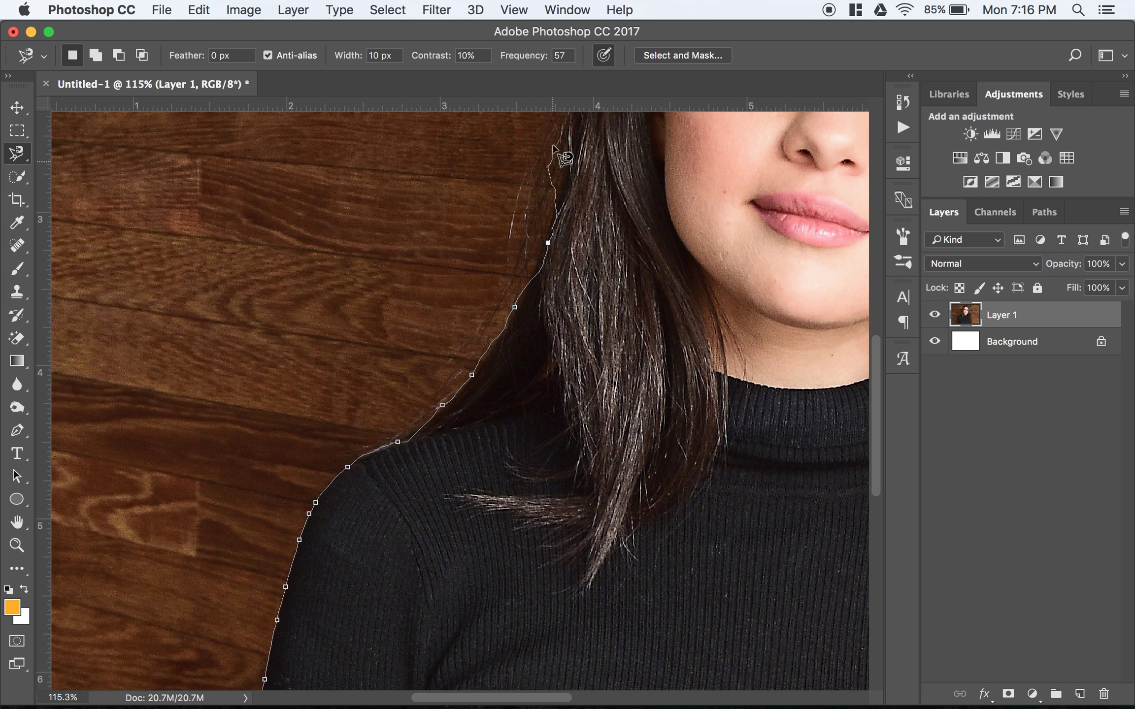
pyautogui.scroll(8, 552, 147)
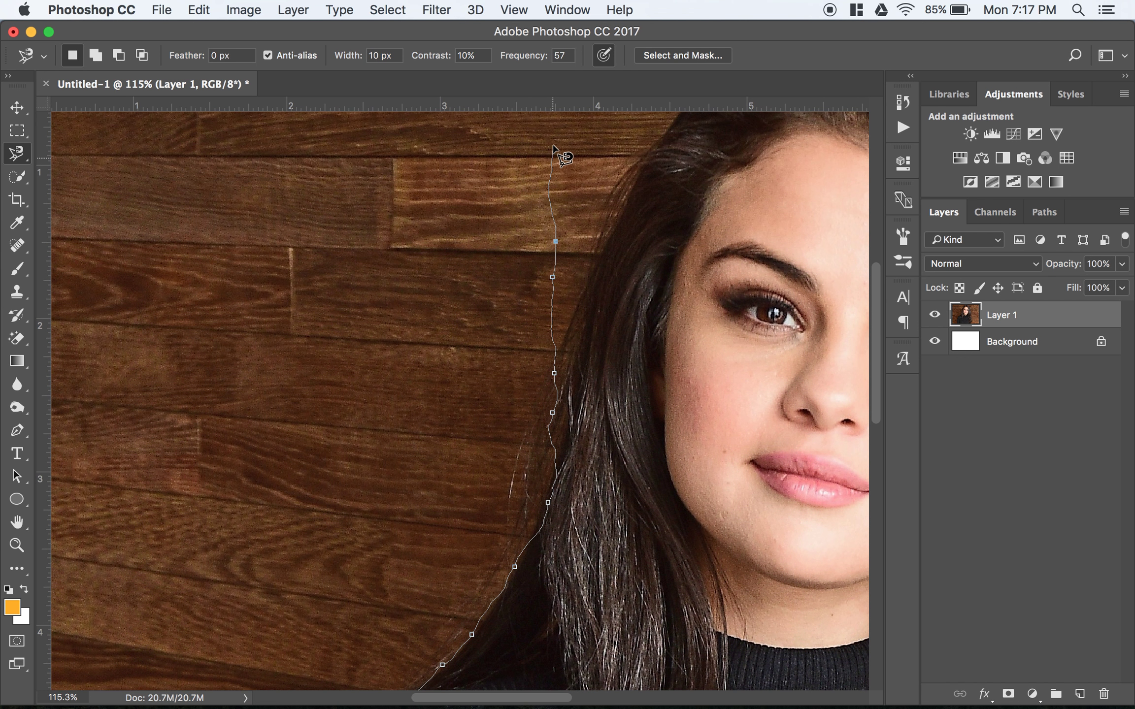
pyautogui.press('BackSpace')
pyautogui.press('BackSpace')
pyautogui.press('BackSpace')
pyautogui.press('BackSpace')
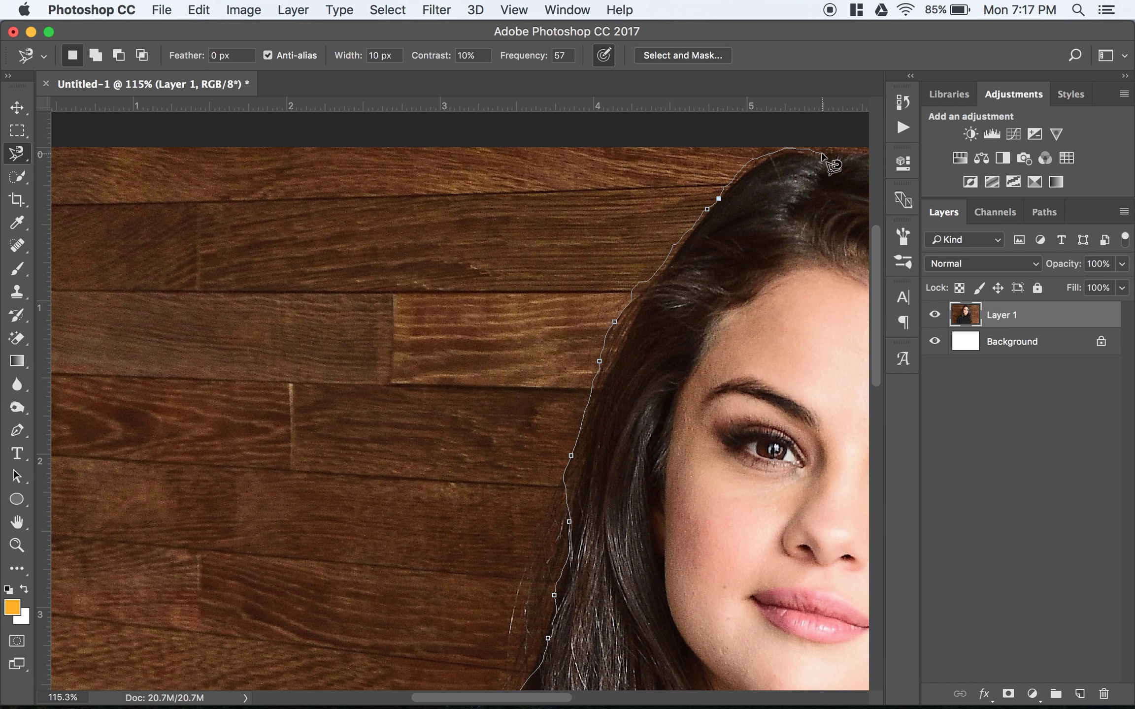
# Step: Remove the stray lasso points over the wall and forehead, back to the last good point at the crown
pyautogui.hscroll(10, 822, 156)
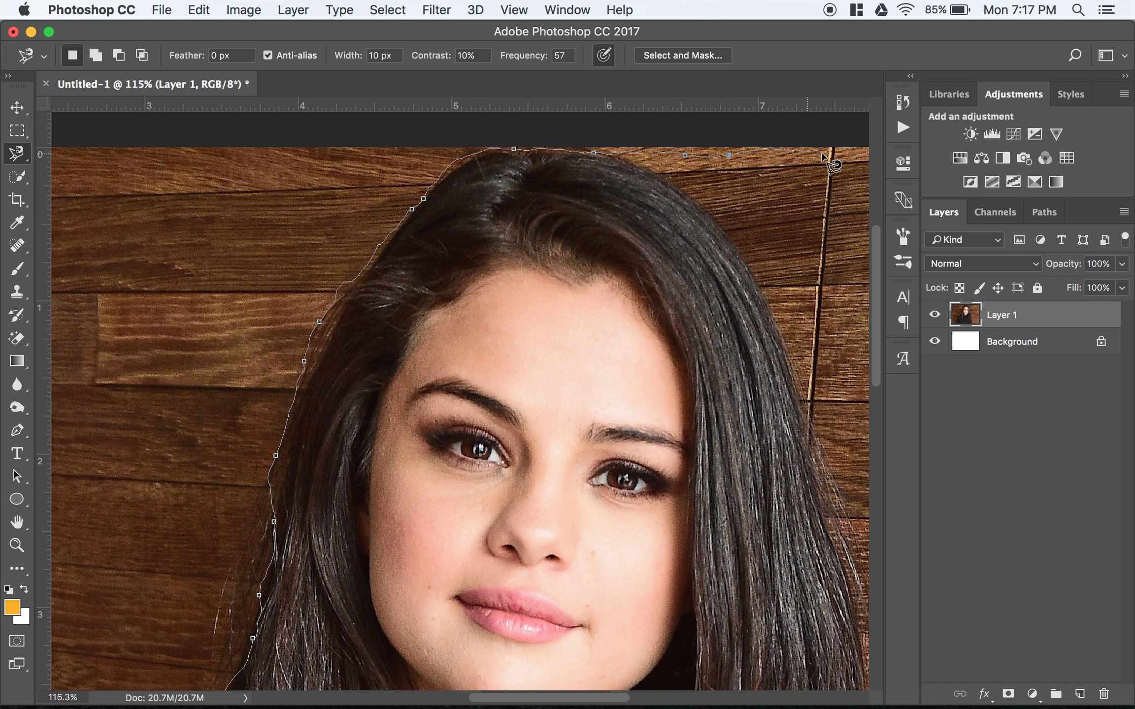
pyautogui.hscroll(10, 832, 162)
pyautogui.scroll(1, 829, 160)
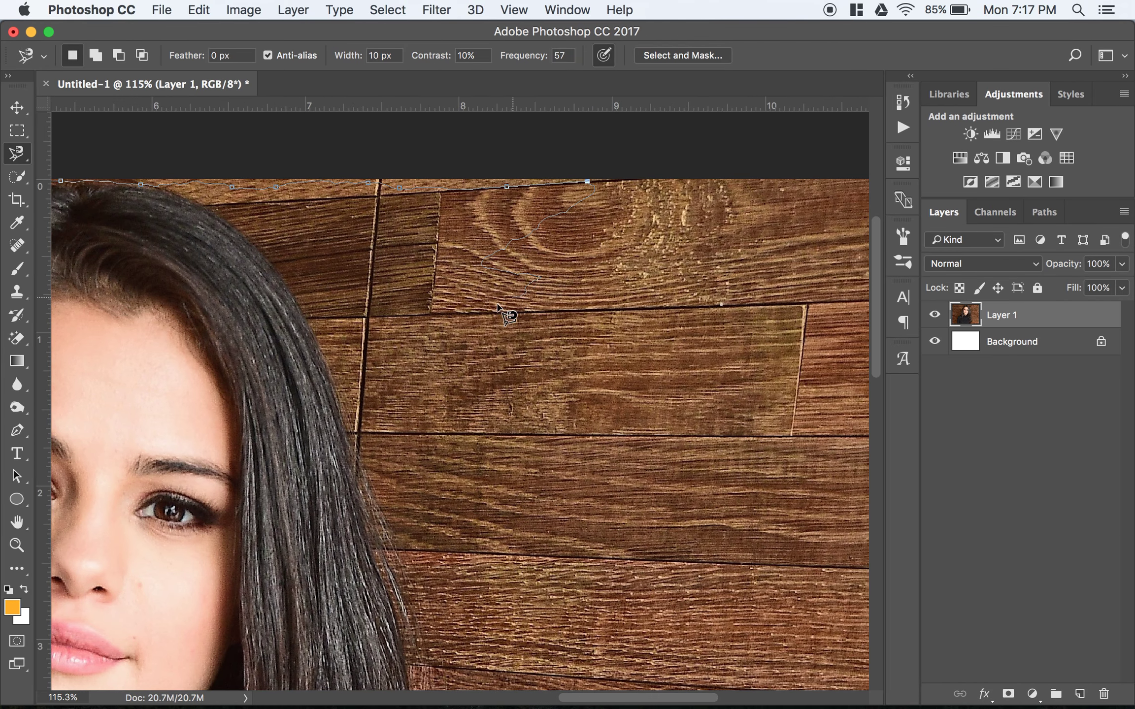
pyautogui.hscroll(-10, 464, 319)
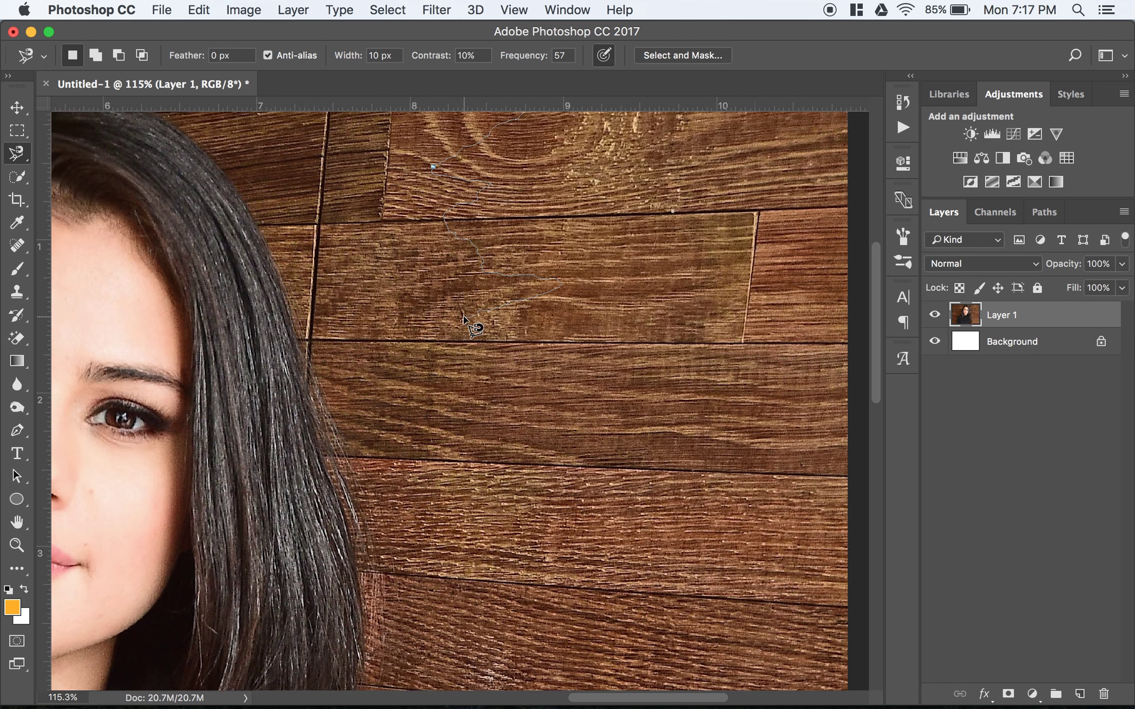
pyautogui.hscroll(-6, 465, 319)
pyautogui.scroll(7, 465, 318)
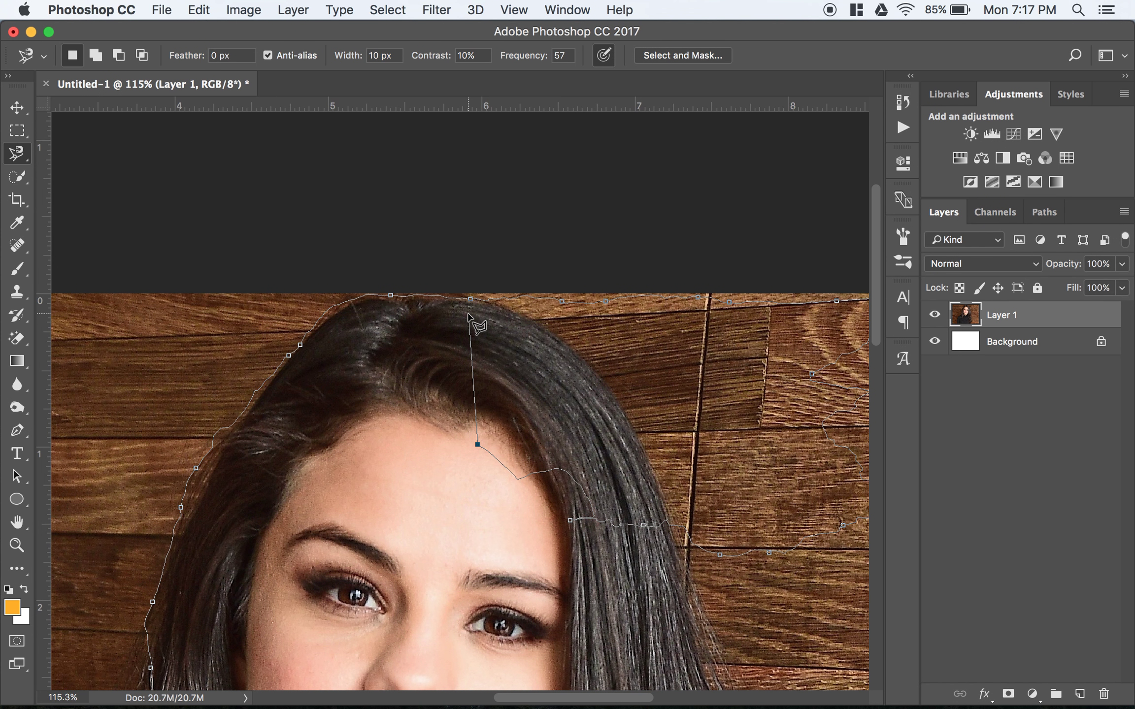
pyautogui.press('BackSpace')
pyautogui.press('BackSpace')
pyautogui.press('BackSpace')
pyautogui.press('BackSpace')
pyautogui.press('BackSpace')
pyautogui.press('BackSpace')
pyautogui.press('BackSpace')
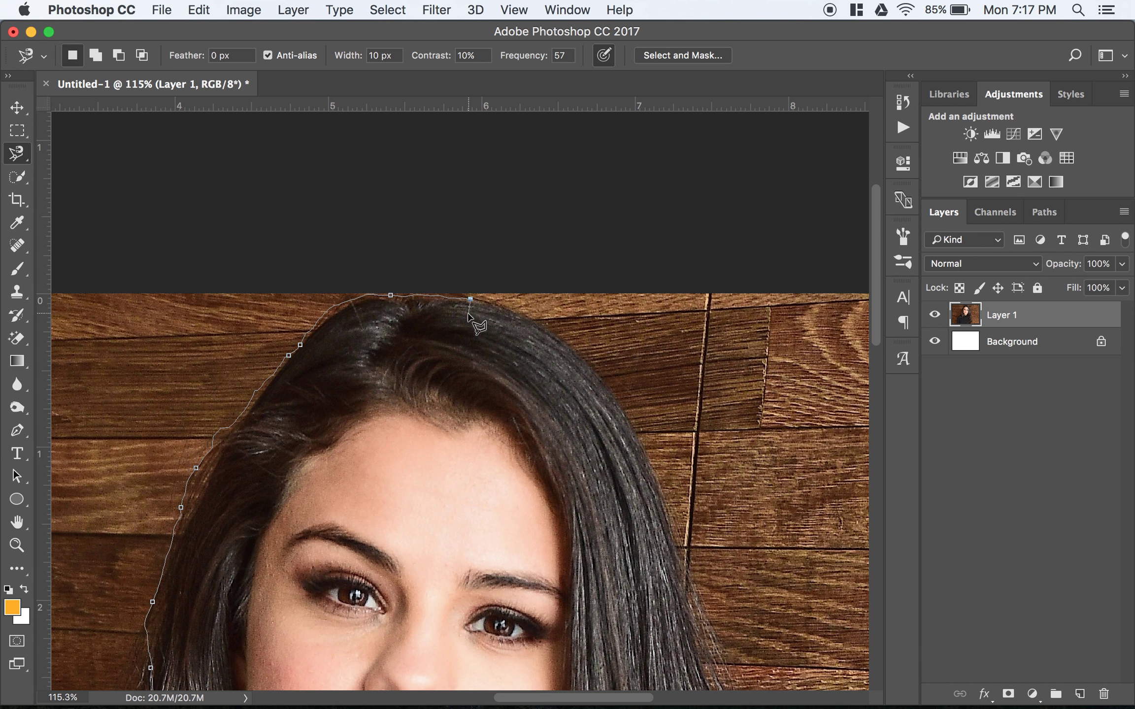
# Step: Trace the outline down the other side of the hair and along the photo's lower edge, closing it into a selection
pyautogui.moveTo(468, 316)
pyautogui.mouseDown()
pyautogui.moveTo(536, 284)
pyautogui.moveTo(534, 326)
pyautogui.moveTo(617, 426)
pyautogui.mouseUp()
pyautogui.moveTo(661, 494)
pyautogui.mouseDown()
pyautogui.moveTo(713, 630)
pyautogui.moveTo(704, 663)
pyautogui.moveTo(717, 660)
pyautogui.moveTo(722, 676)
pyautogui.moveTo(764, 647)
pyautogui.moveTo(760, 675)
pyautogui.moveTo(734, 637)
pyautogui.moveTo(763, 682)
pyautogui.moveTo(699, 584)
pyautogui.moveTo(695, 615)
pyautogui.moveTo(655, 588)
pyautogui.moveTo(482, 580)
pyautogui.moveTo(414, 618)
pyautogui.mouseUp()
pyautogui.scroll(-5, 709, 630)
pyautogui.scroll(-1, 718, 639)
pyautogui.scroll(-3, 715, 674)
pyautogui.scroll(-3, 715, 674)
pyautogui.scroll(-4, 746, 673)
pyautogui.scroll(-2, 736, 662)
pyautogui.scroll(-1, 763, 681)
pyautogui.scroll(-3, 762, 683)
pyautogui.hscroll(-9, 481, 582)
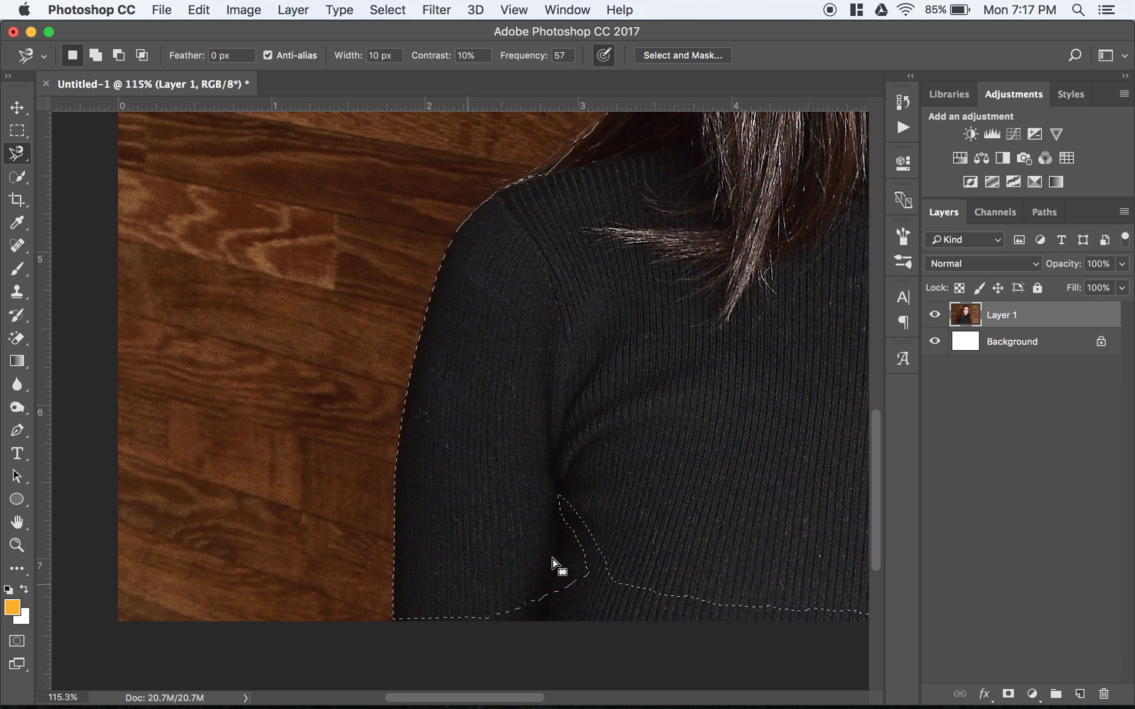
# Step: Using the Quick Selection tool, add the missed sweater areas along the lower edge and subtract the wall beside the hair tips
pyautogui.hscroll(3, 741, 493)
pyautogui.scroll(-3, 741, 492)
pyautogui.scroll(-5, 741, 493)
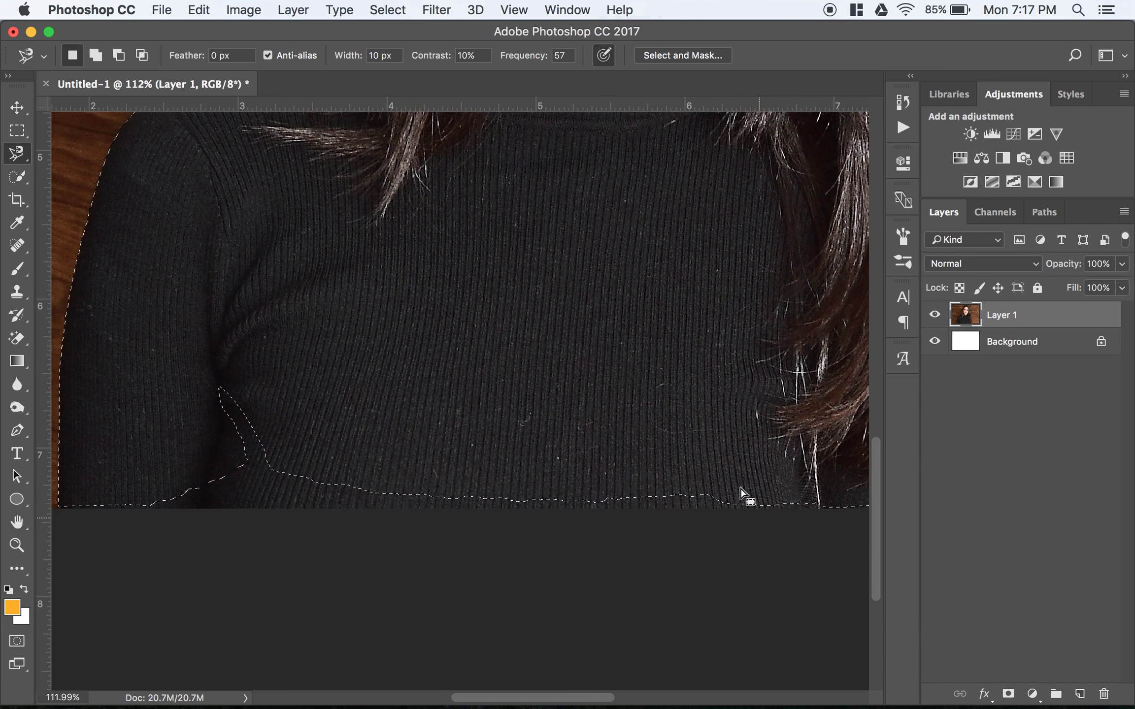
pyautogui.scroll(-5, 741, 493)
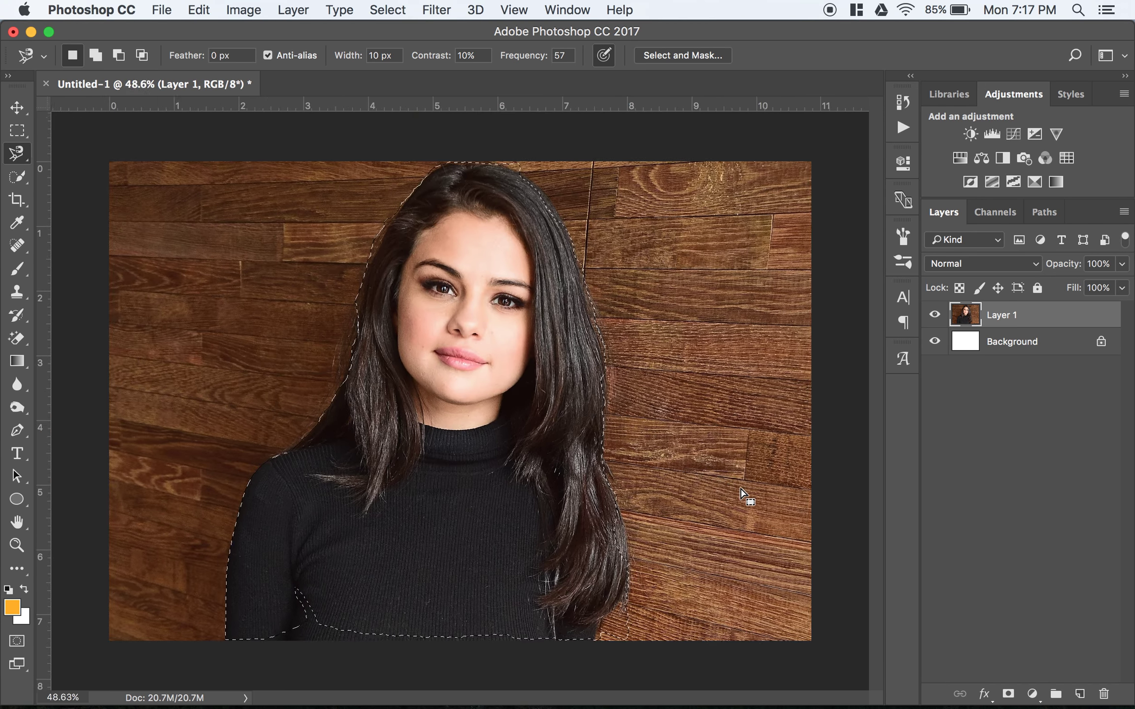
pyautogui.click(19, 179)
pyautogui.click(105, 59)
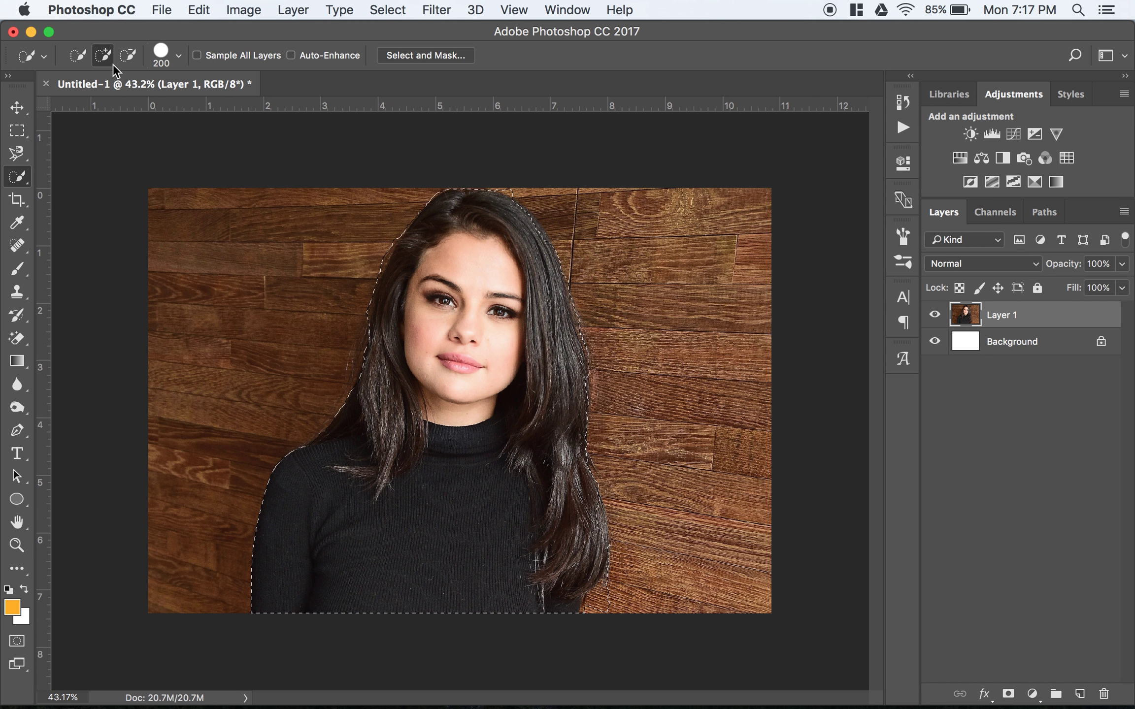
pyautogui.click(129, 55)
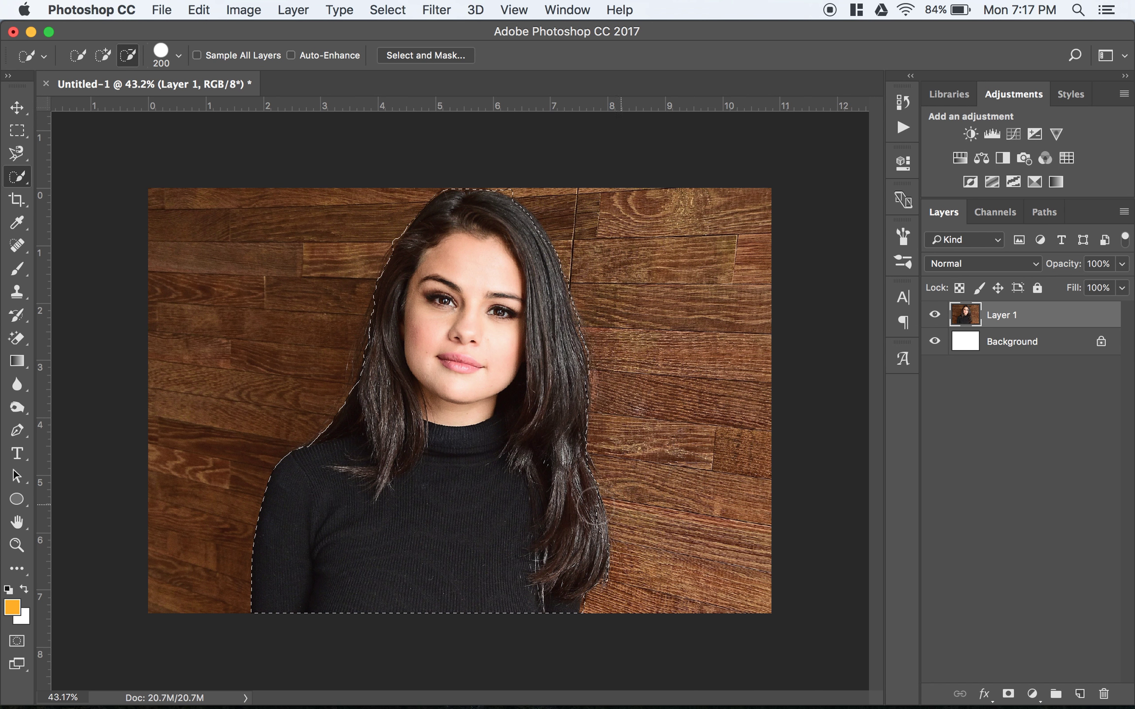
# Step: Invert the selection around the woman, delete the wooden wall from Layer 1, and deselect
pyautogui.click(102, 56)
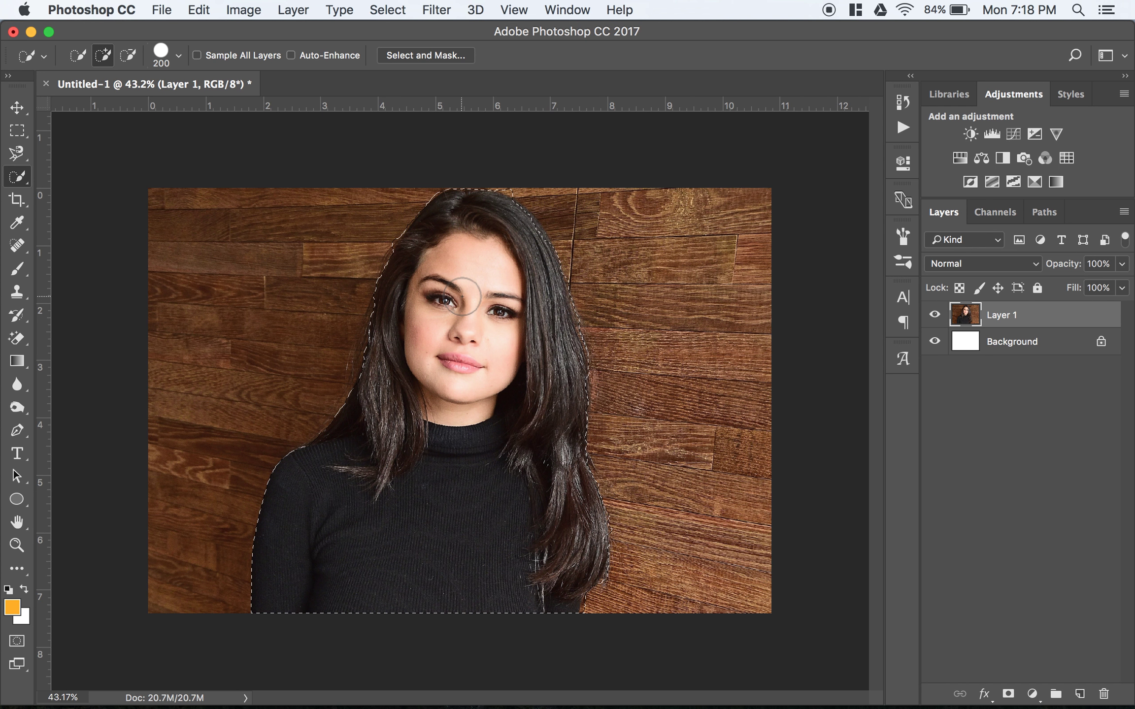
pyautogui.click(388, 10)
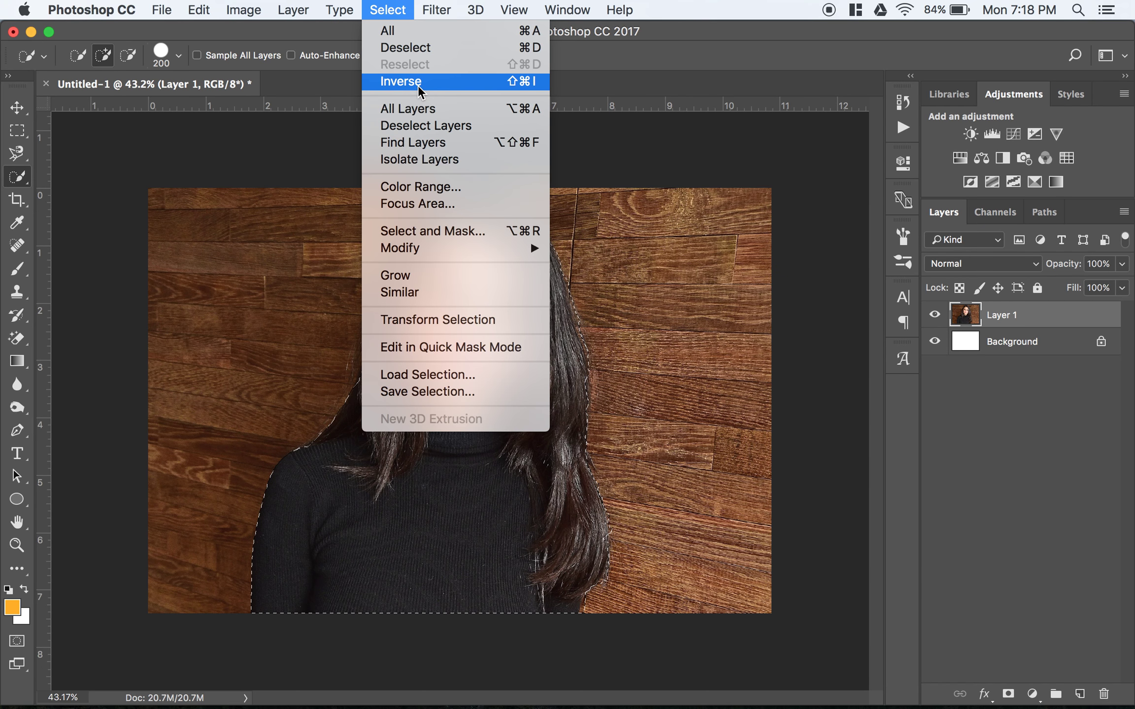
pyautogui.click(394, 79)
pyautogui.press('Delete')
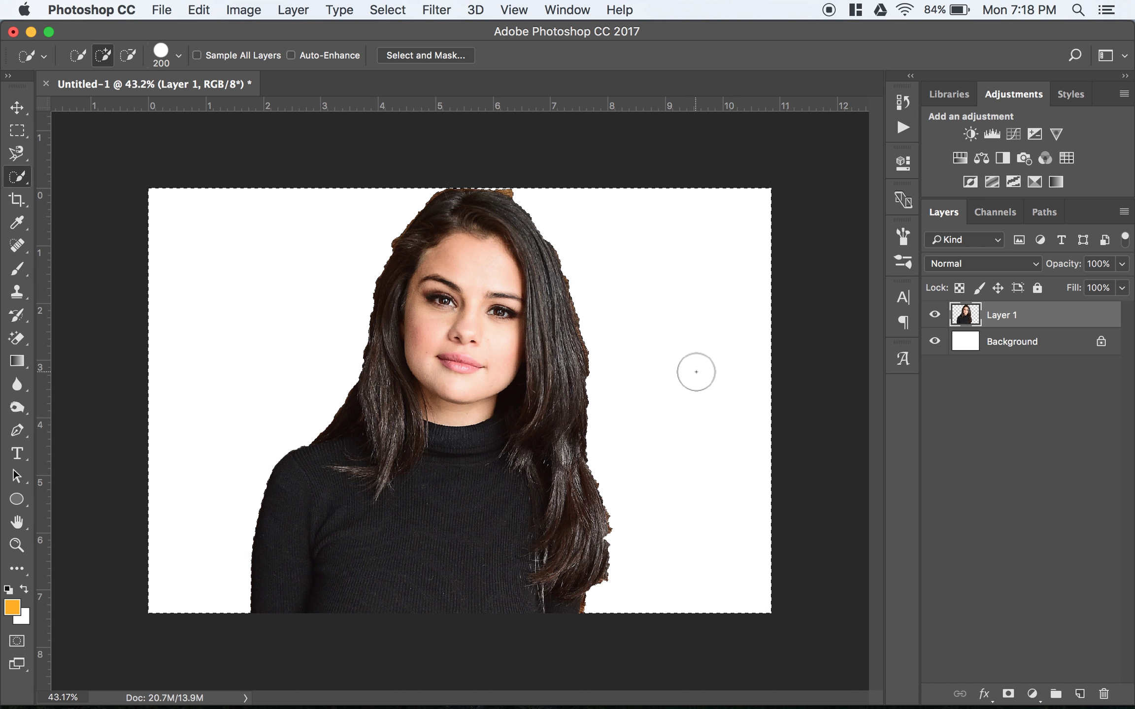
pyautogui.press('super+d')
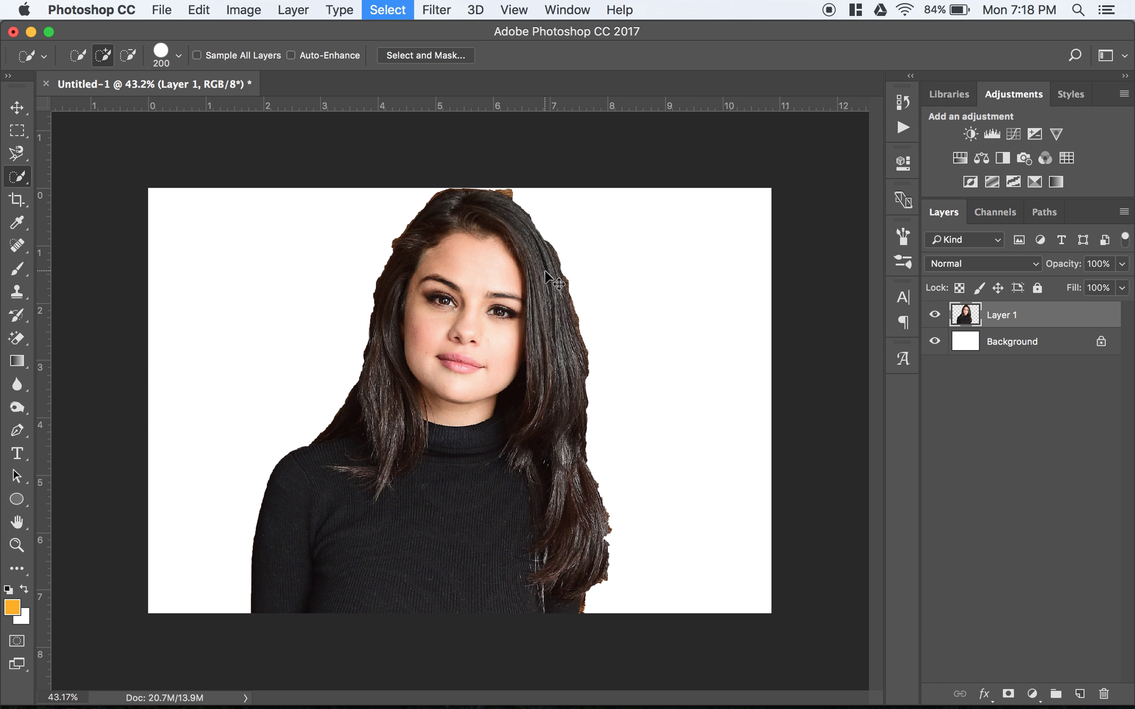
# Step: With the Eraser tool at brush size 175, erase the leftover piece of wall beside the crown of the hair
pyautogui.scroll(3, 463, 424)
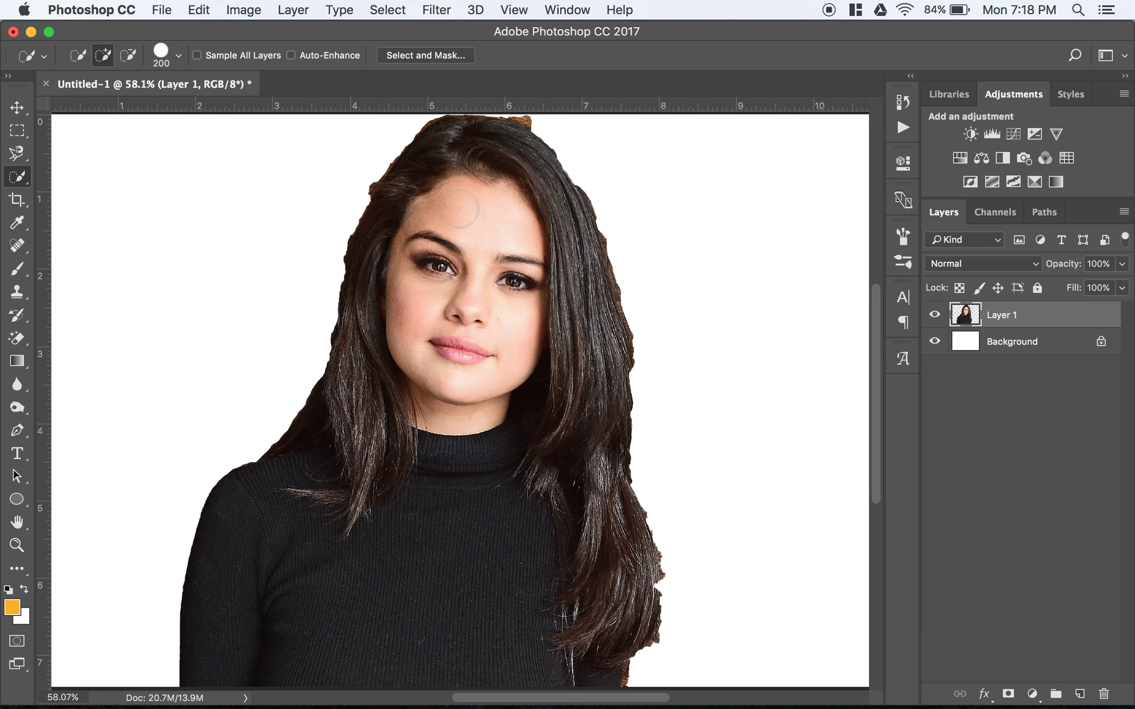
pyautogui.click(19, 107)
pyautogui.click(15, 340)
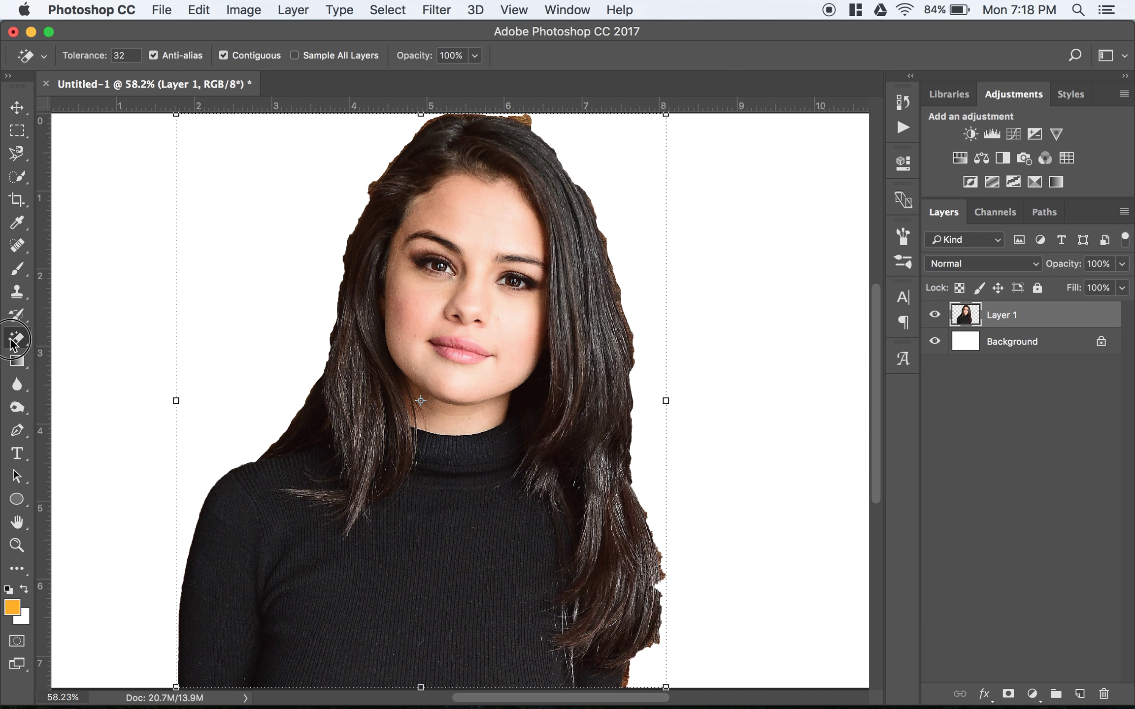
pyautogui.moveTo(14, 345); pyautogui.dragTo(82, 331)
pyautogui.scroll(10, 551, 287)
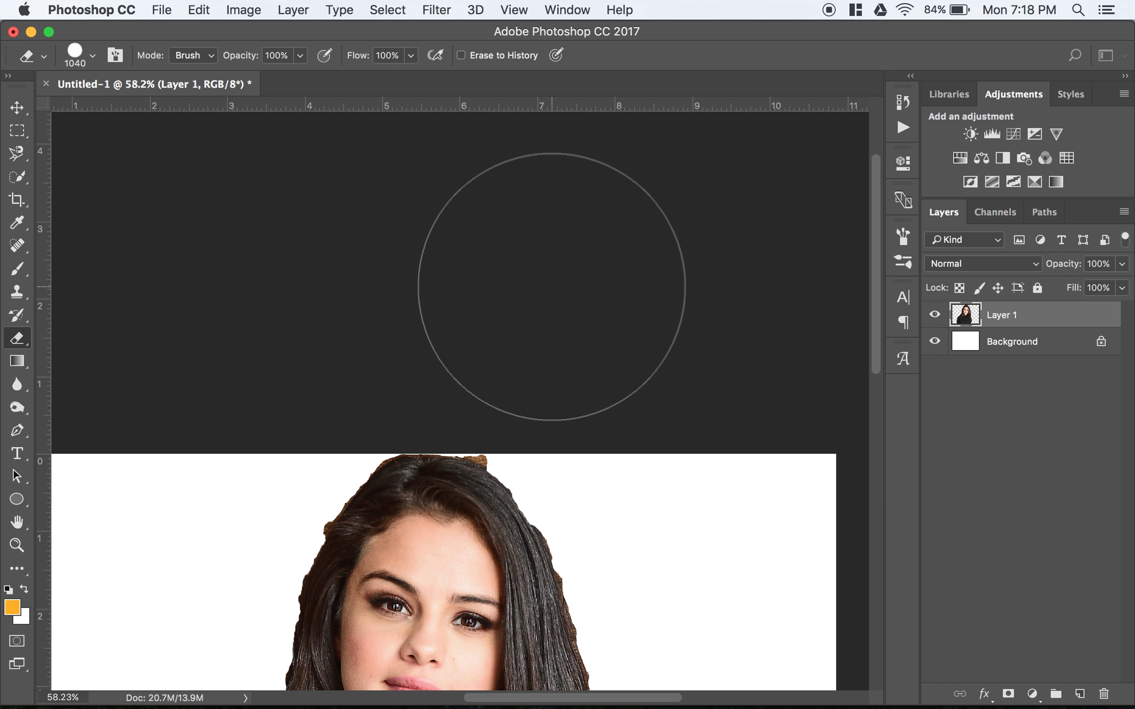
pyautogui.scroll(2, 552, 287)
pyautogui.press('[')
pyautogui.press('[')
pyautogui.press('[')
pyautogui.press('[')
pyautogui.press('[')
pyautogui.press('[')
pyautogui.press('[')
pyautogui.press('[')
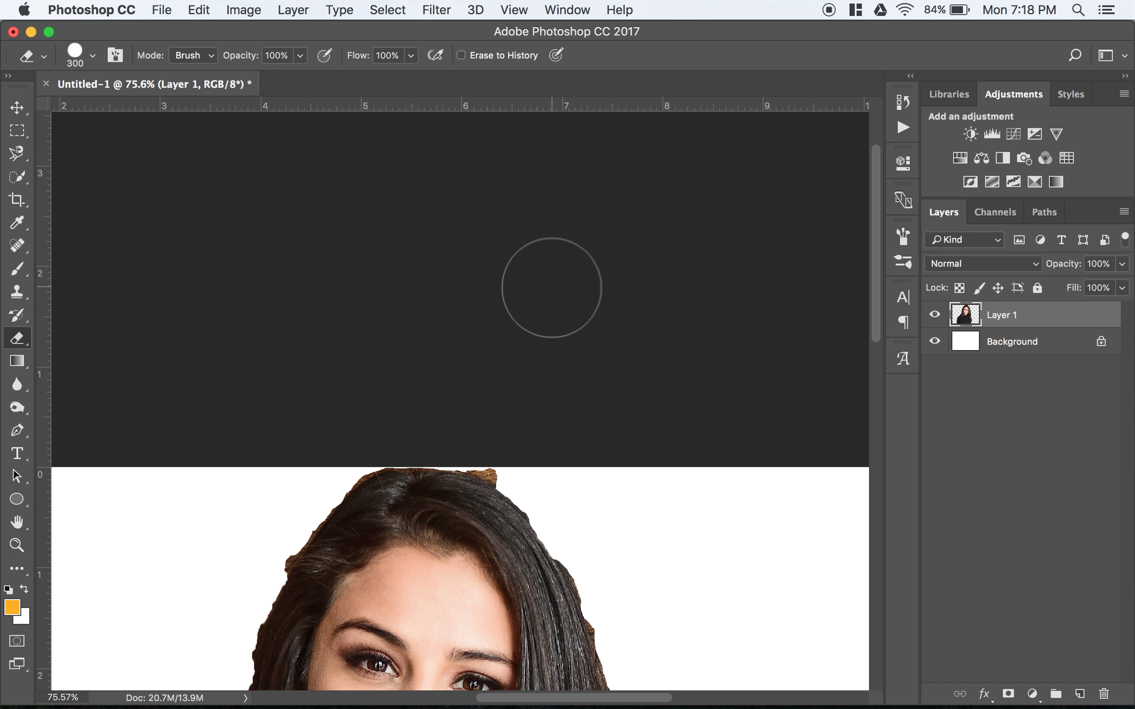
pyautogui.press('[')
pyautogui.press('[')
pyautogui.press('[')
pyautogui.click(503, 457)
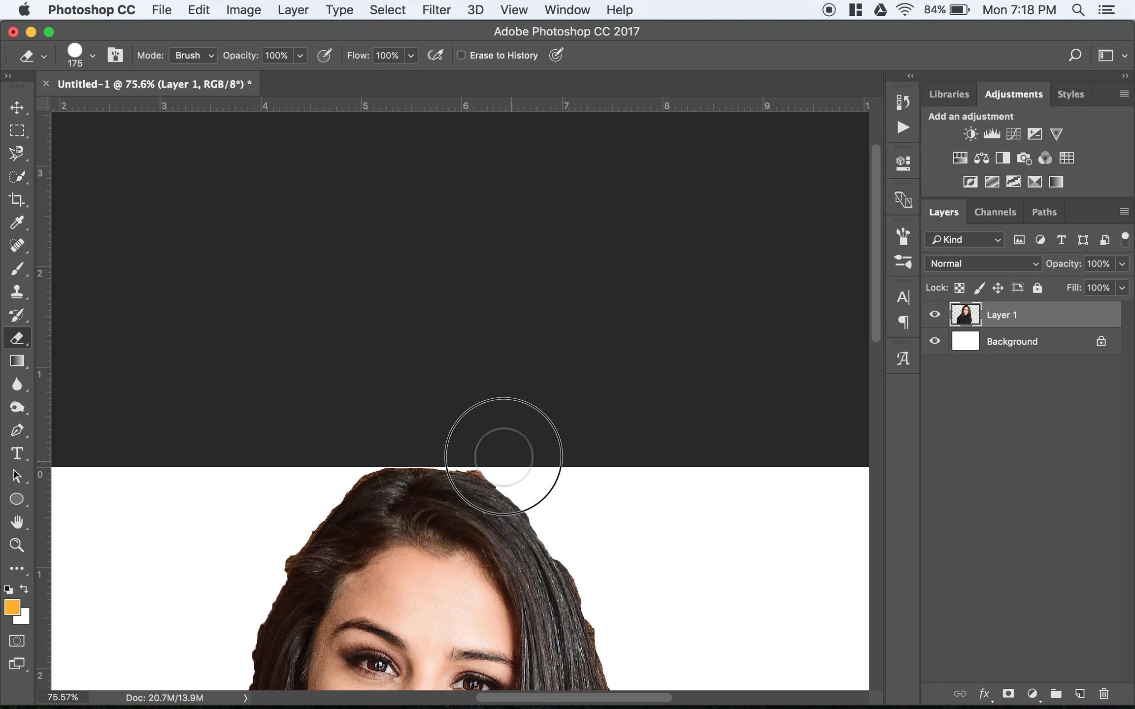
# Step: Erase the remaining brown wall fringe along both sides of the hair, from the upper head down past the shoulder
pyautogui.scroll(-5, 469, 443)
pyautogui.hscroll(-2, 344, 364)
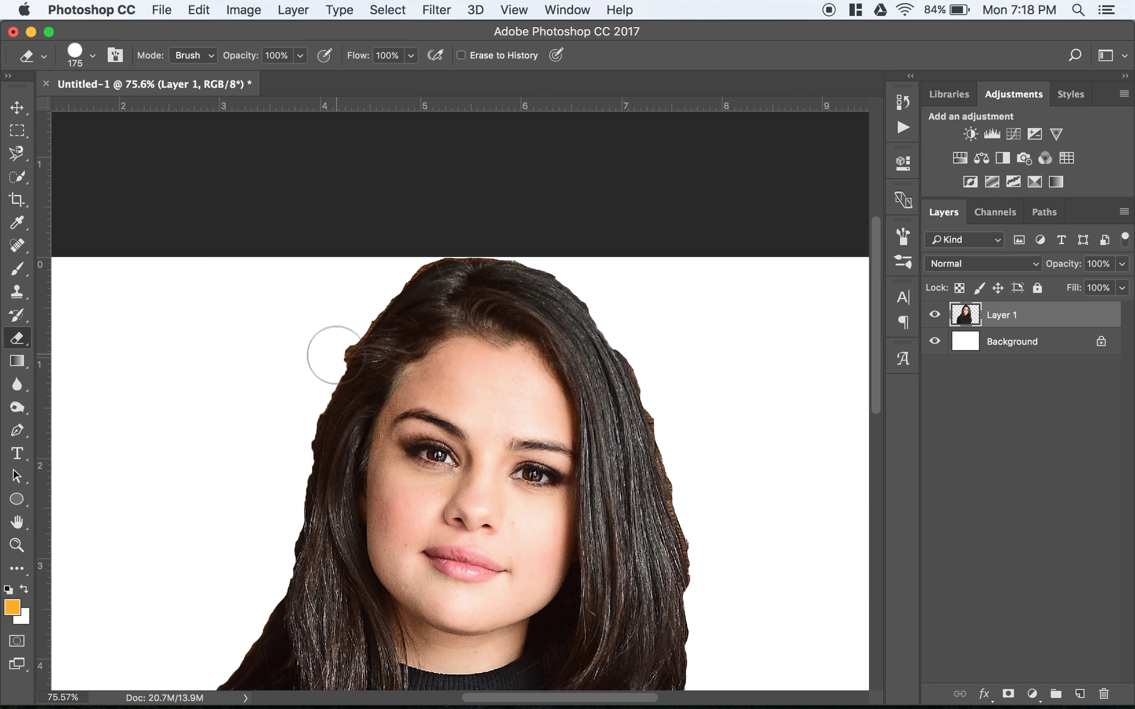
pyautogui.moveTo(335, 316)
pyautogui.mouseDown()
pyautogui.moveTo(281, 439)
pyautogui.moveTo(259, 569)
pyautogui.moveTo(282, 525)
pyautogui.moveTo(281, 474)
pyautogui.moveTo(311, 371)
pyautogui.moveTo(367, 268)
pyautogui.mouseUp()
pyautogui.scroll(-5, 375, 256)
pyautogui.hscroll(6, 375, 256)
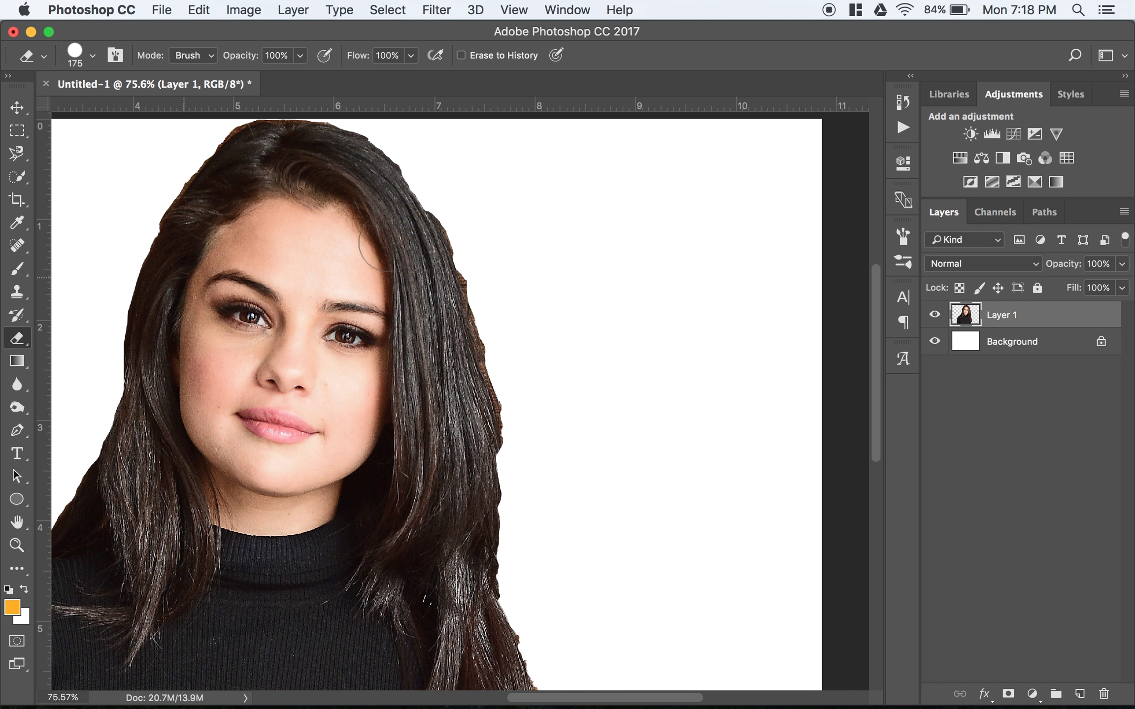
pyautogui.moveTo(444, 165)
pyautogui.mouseDown()
pyautogui.moveTo(499, 304)
pyautogui.moveTo(537, 549)
pyautogui.moveTo(563, 610)
pyautogui.mouseUp()
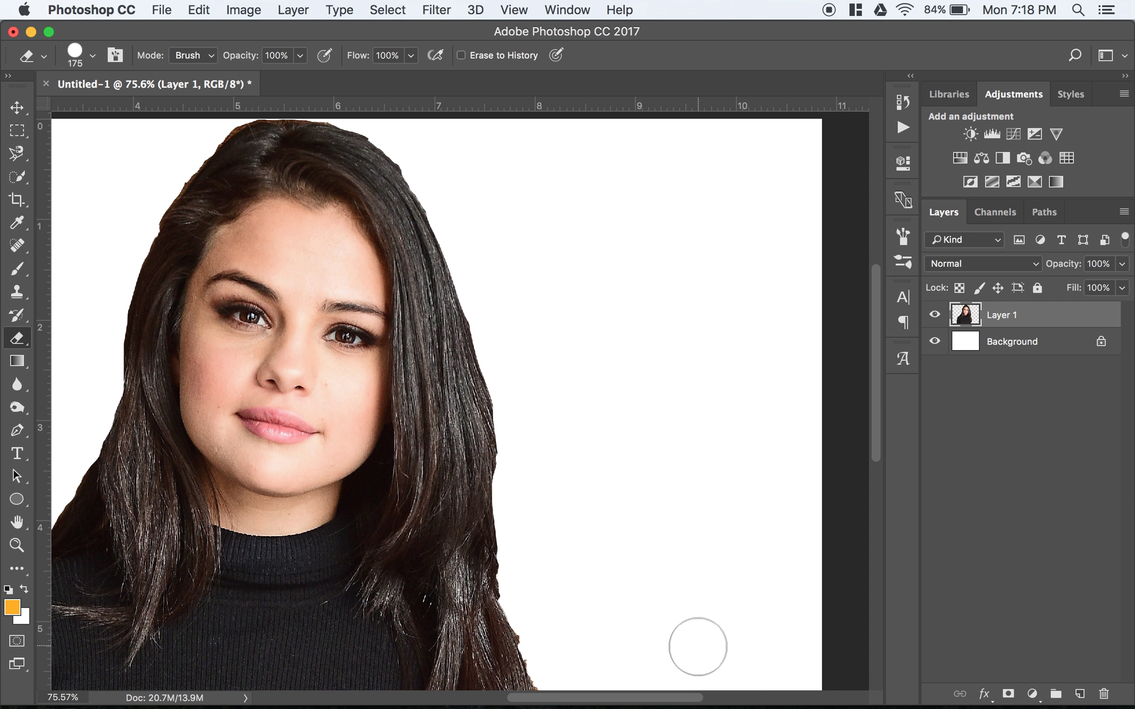
pyautogui.scroll(-5, 698, 647)
pyautogui.scroll(4, 697, 647)
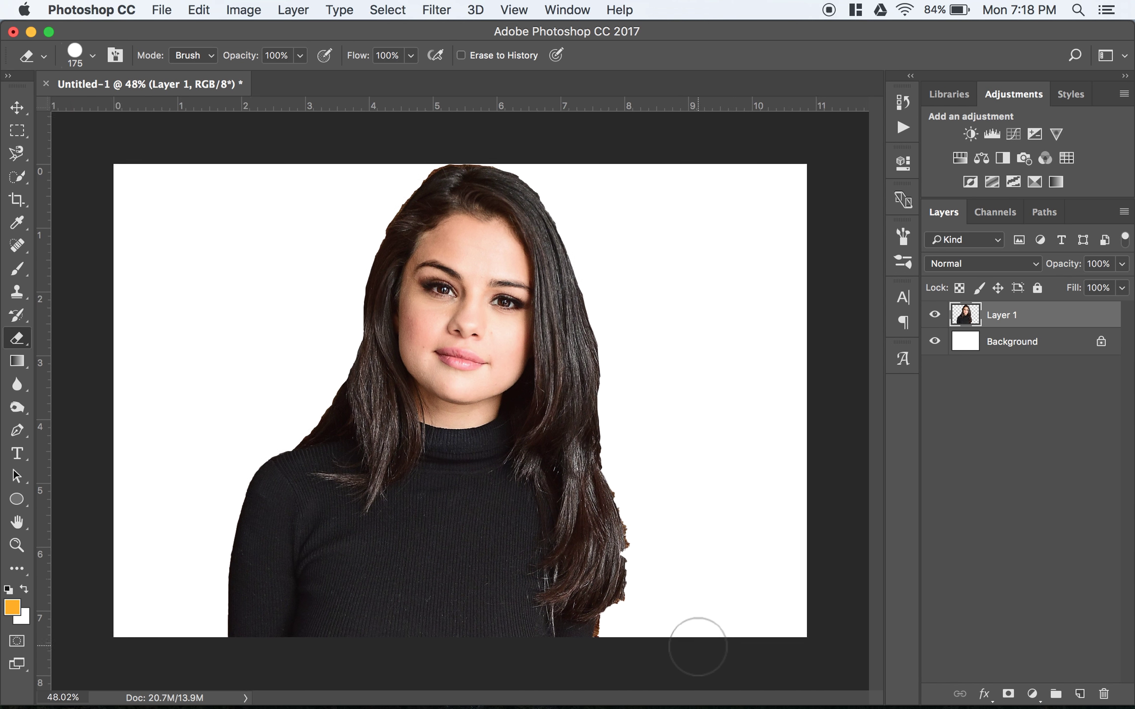
pyautogui.scroll(1, 697, 647)
# Step: Delete the white Background layer and select the cut-out on Layer 1
pyautogui.click(13, 108)
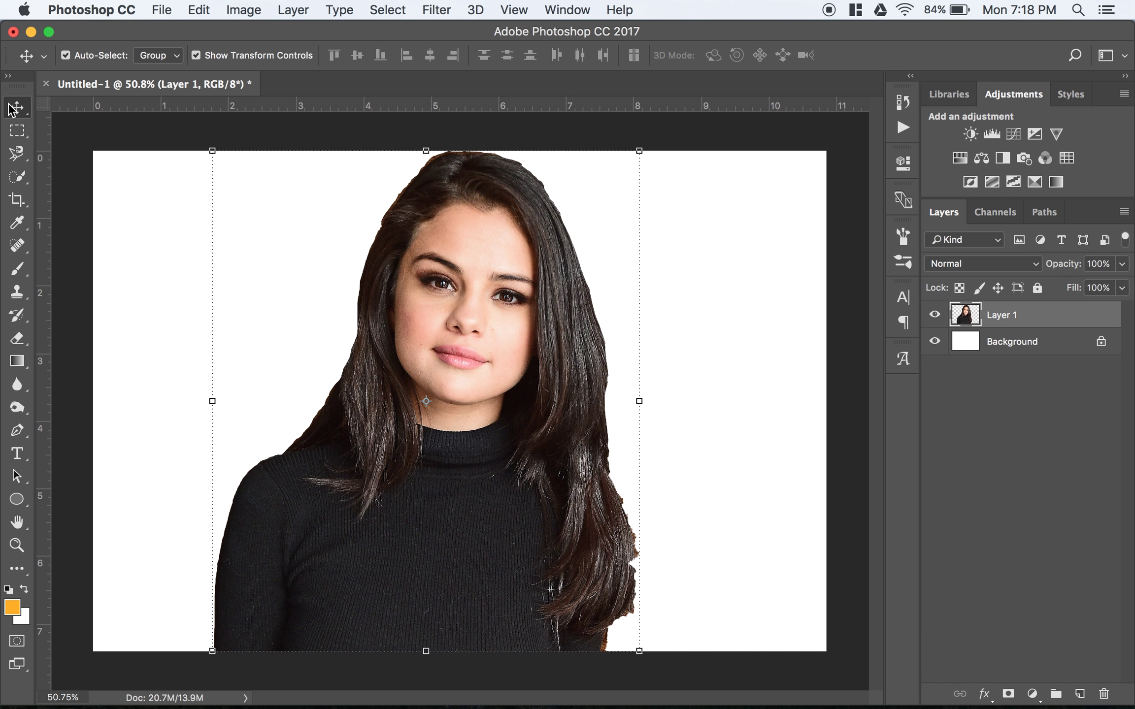
pyautogui.click(791, 293)
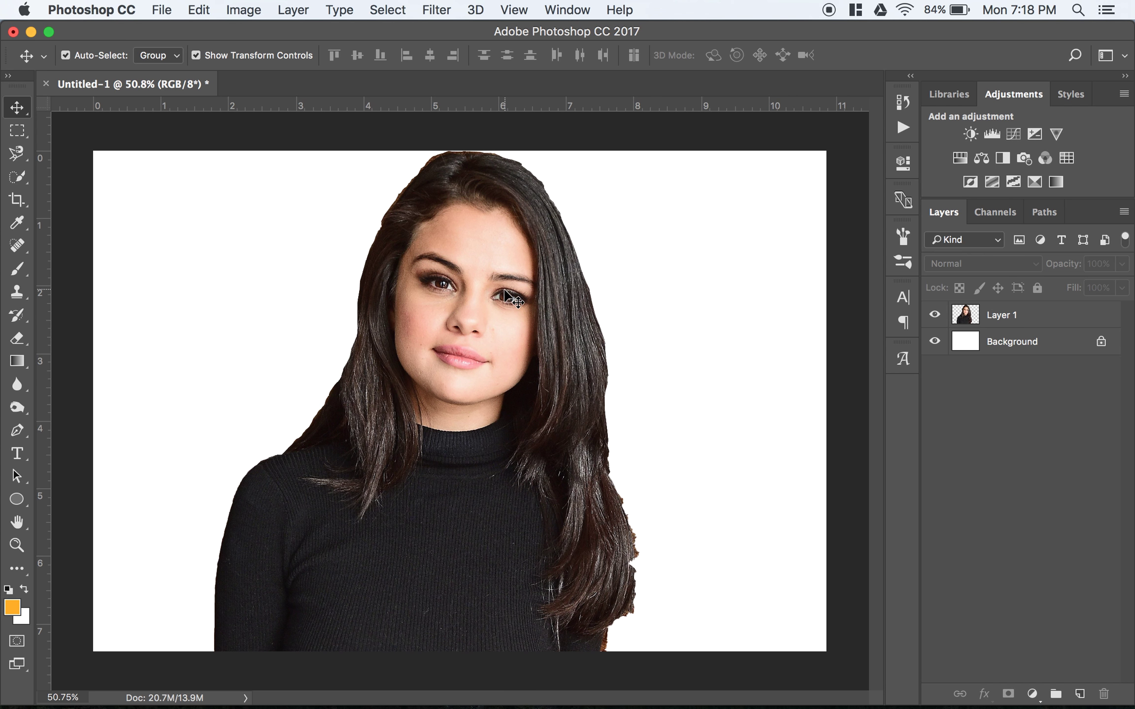
pyautogui.click(980, 316)
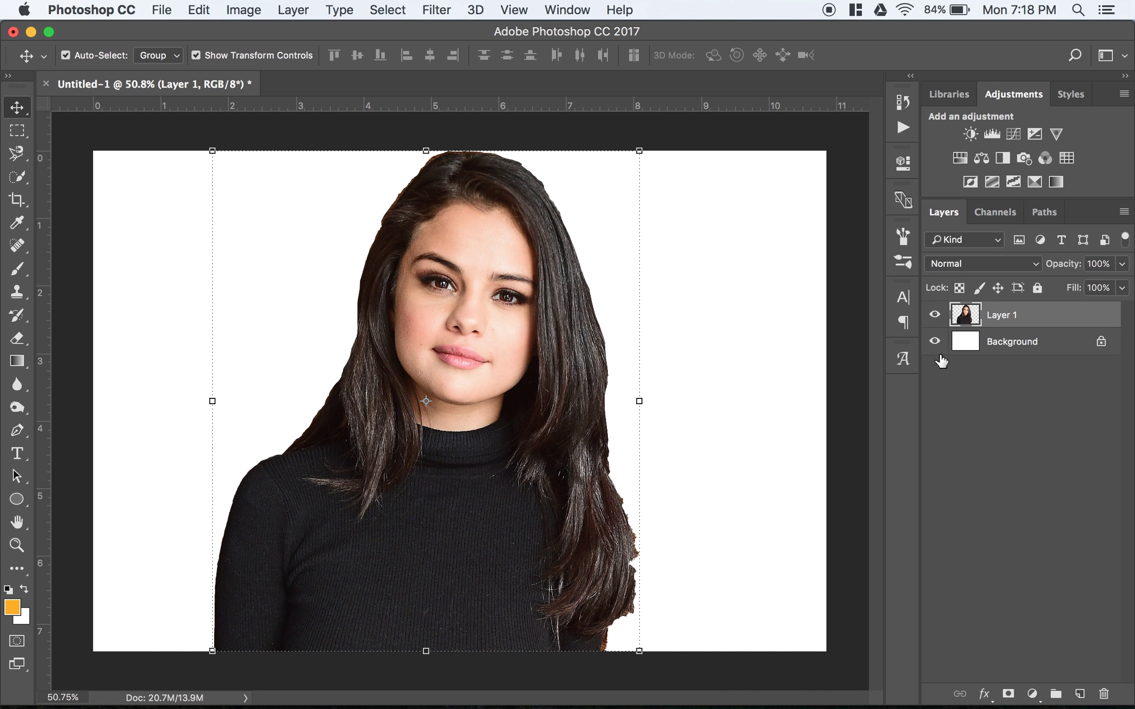
pyautogui.click(730, 220)
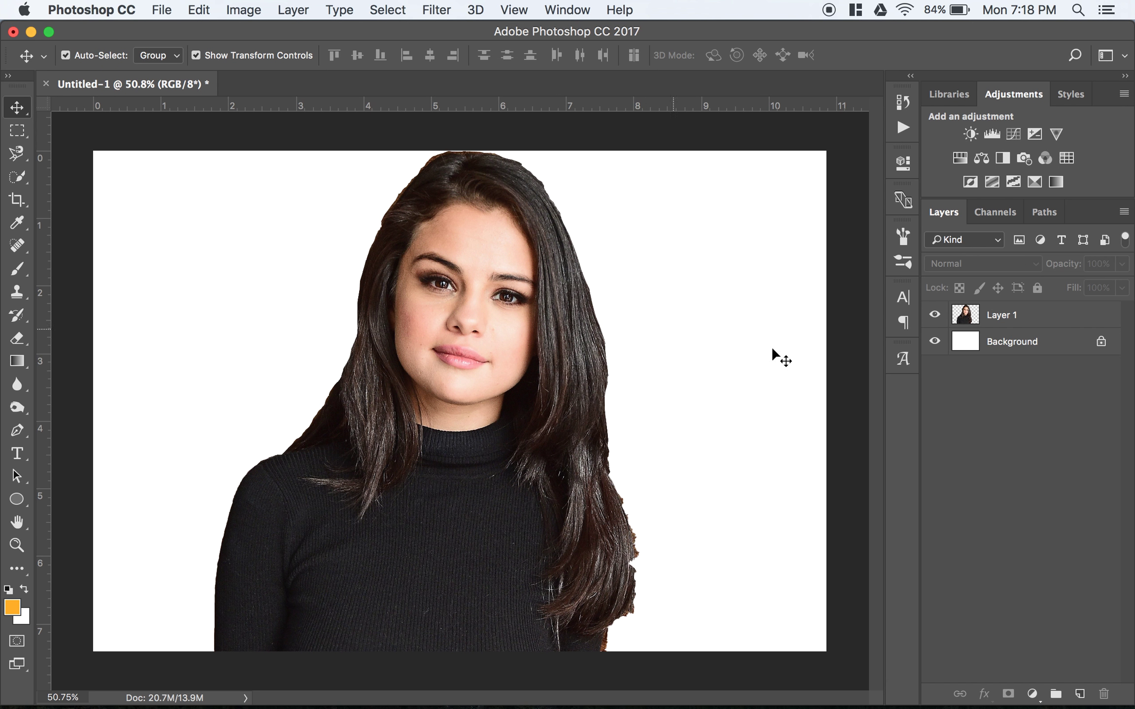
pyautogui.click(1027, 340)
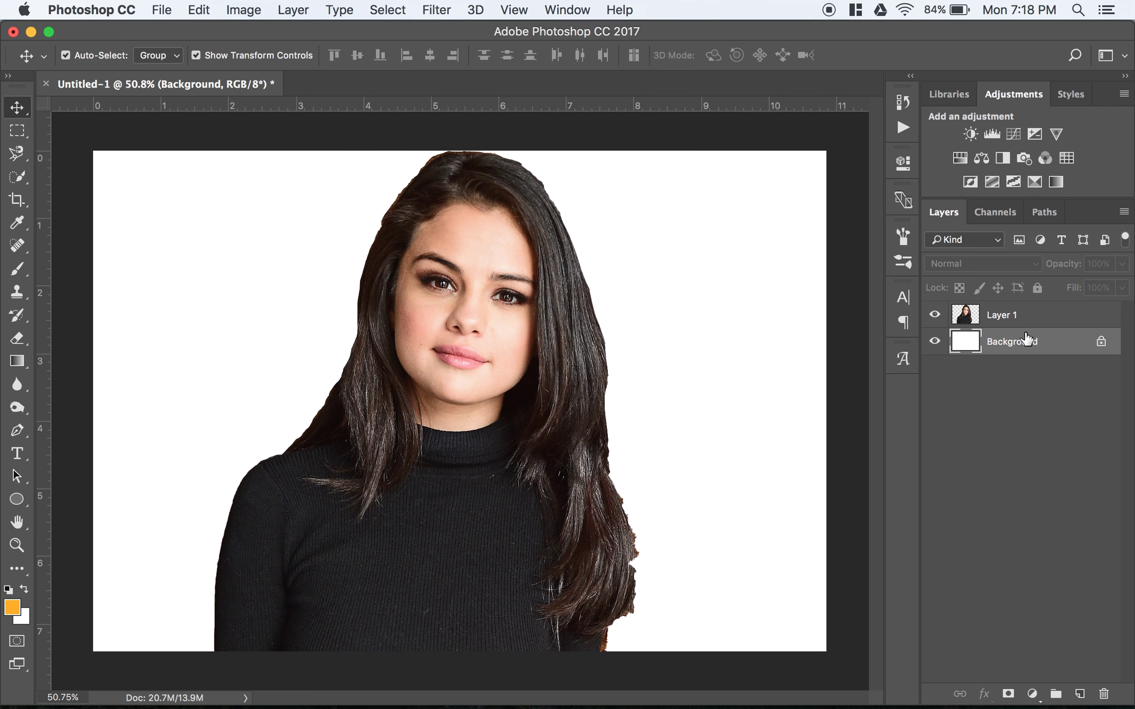
pyautogui.press('BackSpace')
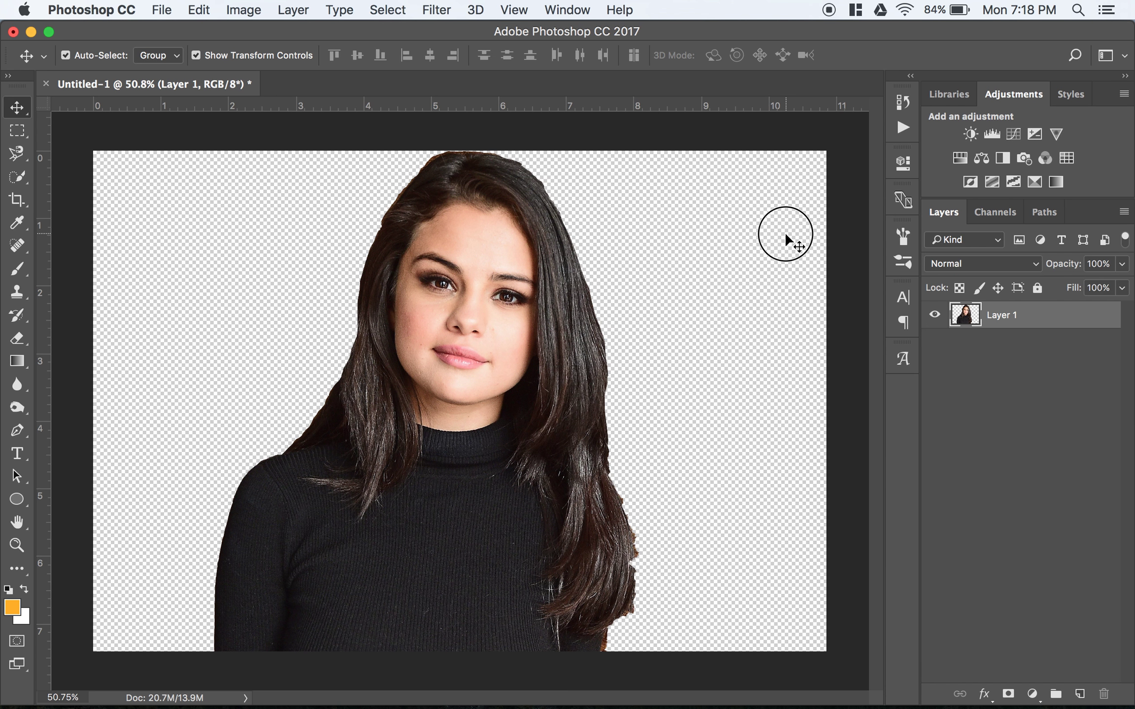
pyautogui.click(786, 235)
pyautogui.click(440, 229)
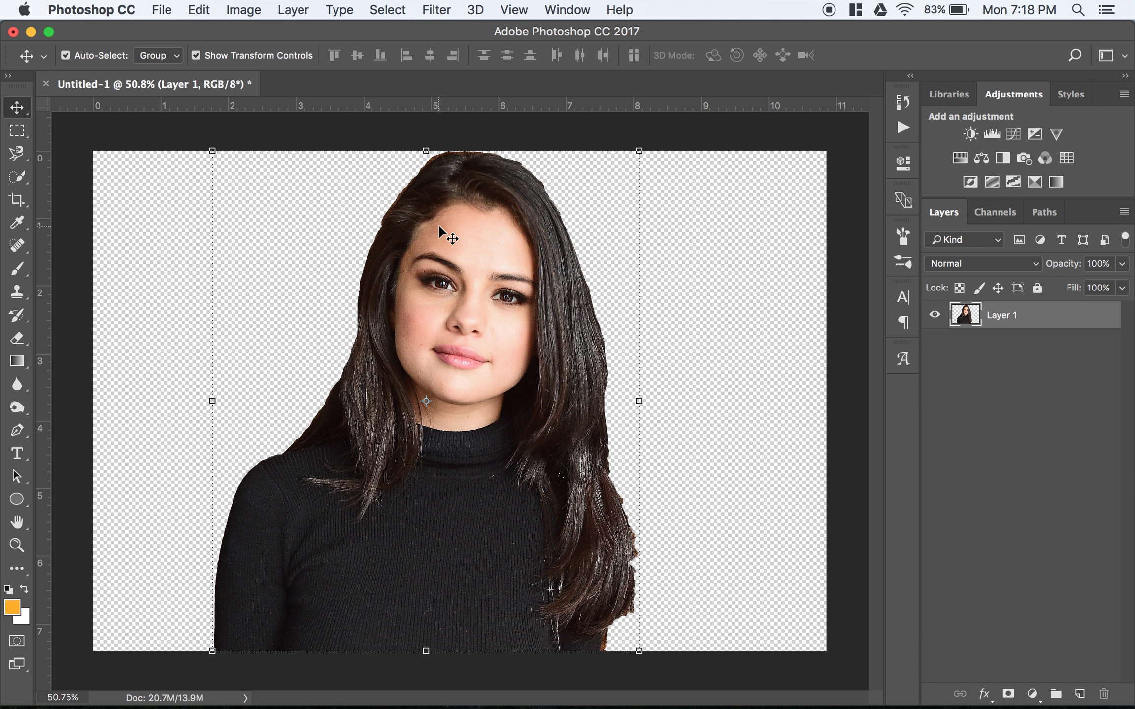
# Step: Save the image to the Desktop in Photoshop format as "cut out.psd" with layers kept
pyautogui.click(171, 6)
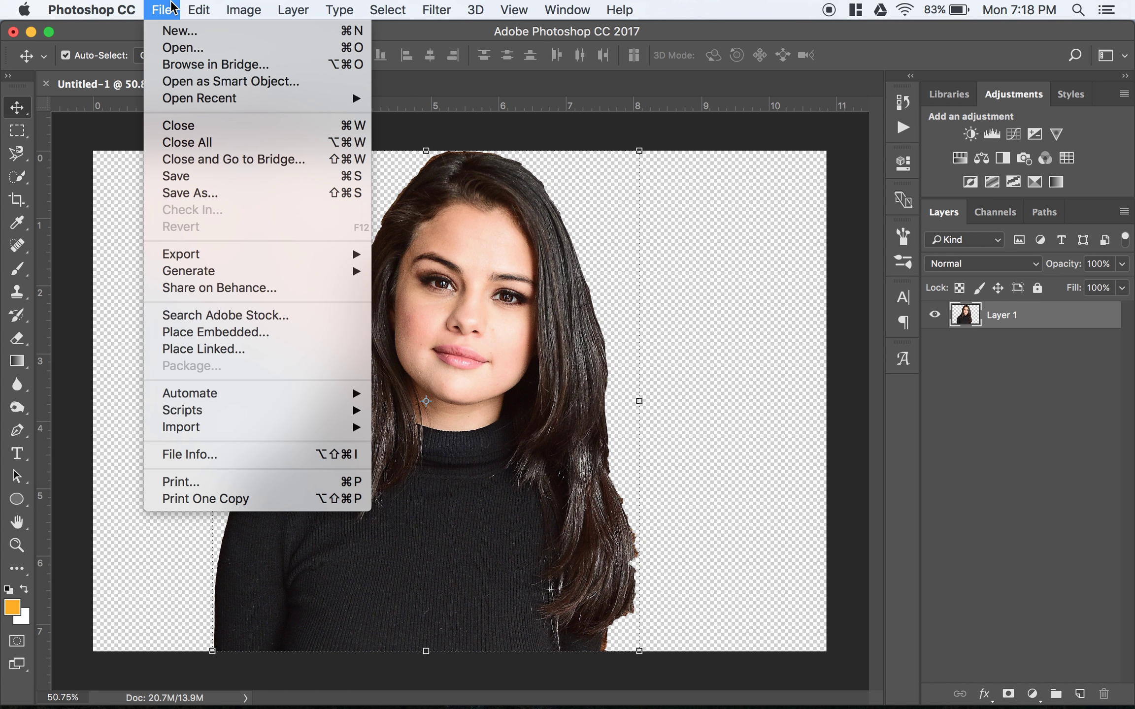
pyautogui.click(203, 195)
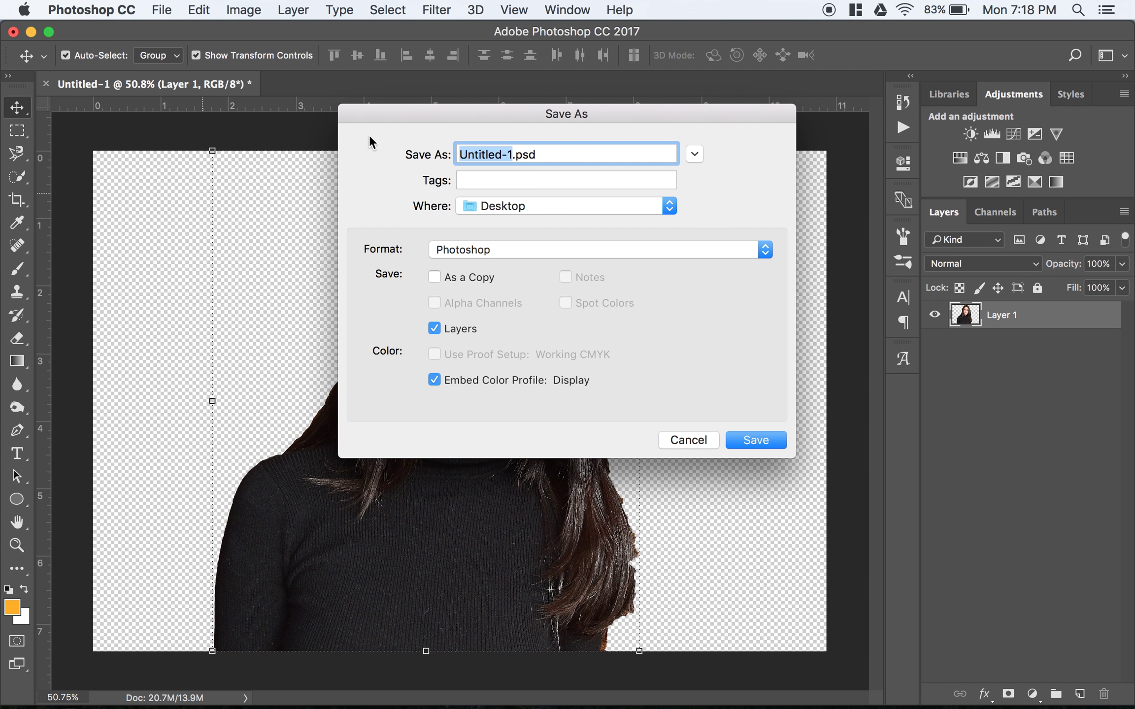
pyautogui.click(486, 249)
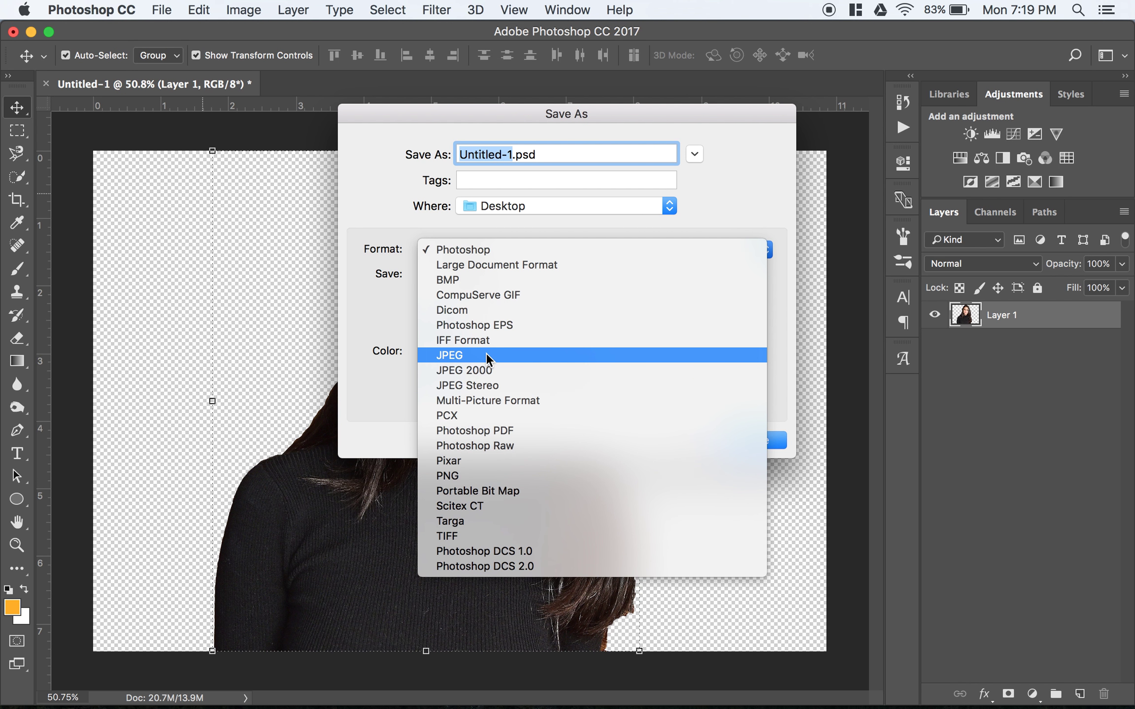
pyautogui.click(342, 217)
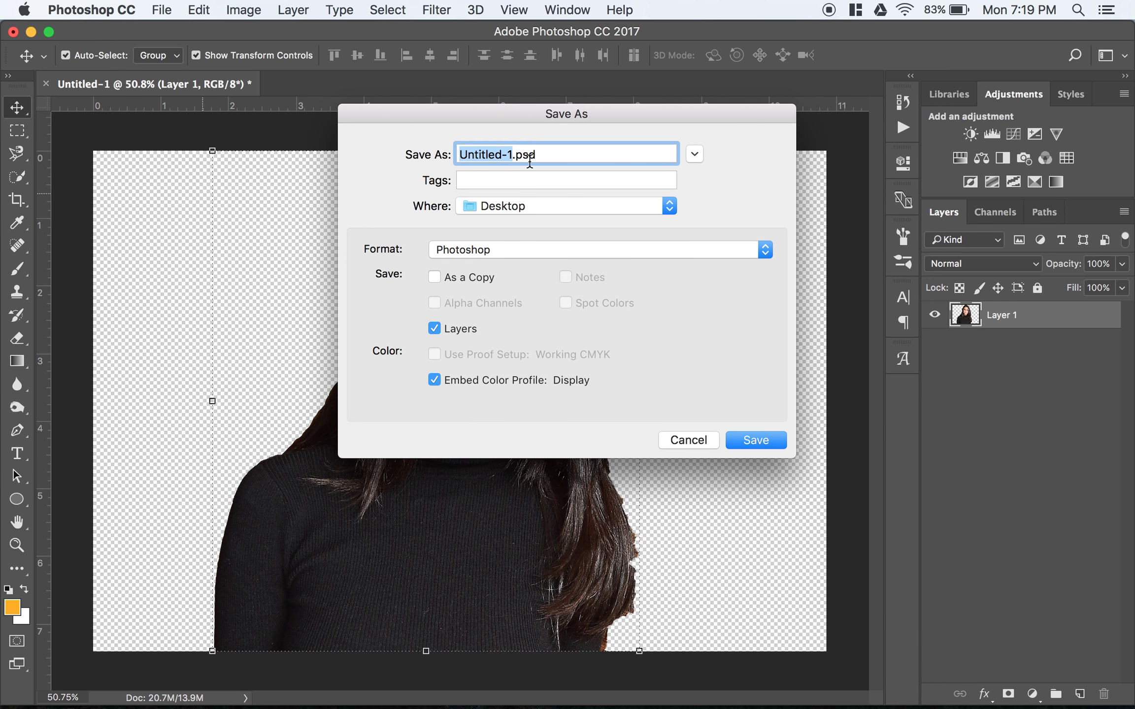
pyautogui.write('co')
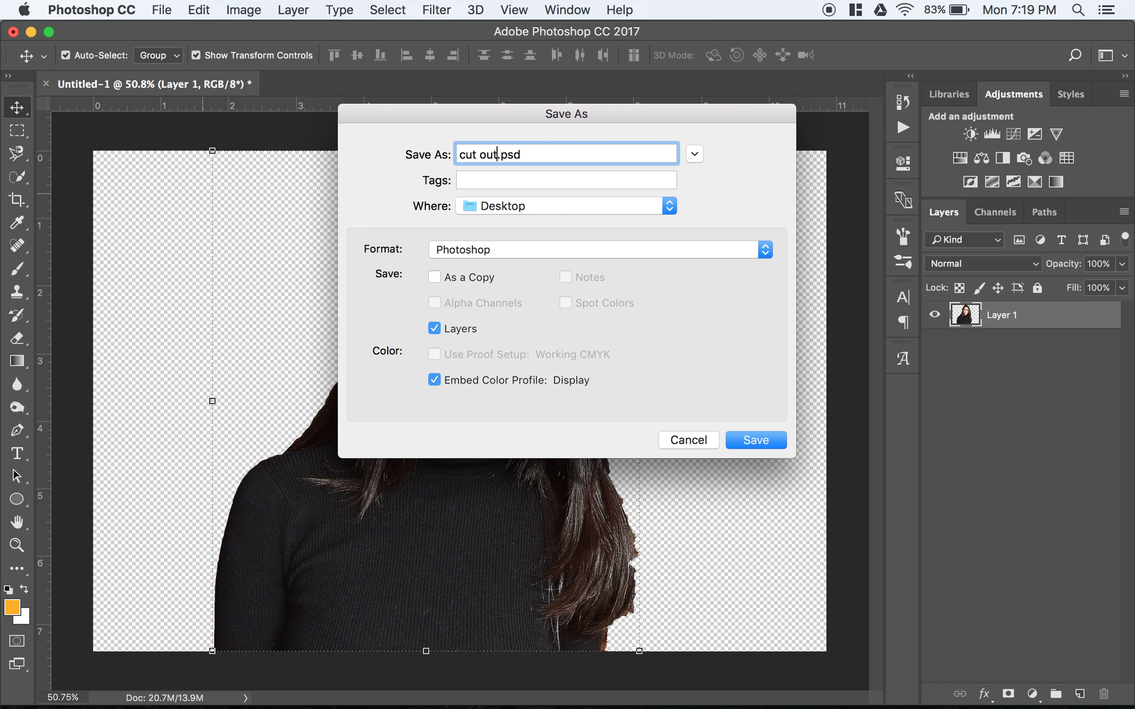
pyautogui.press('Return')
pyautogui.press('Return')
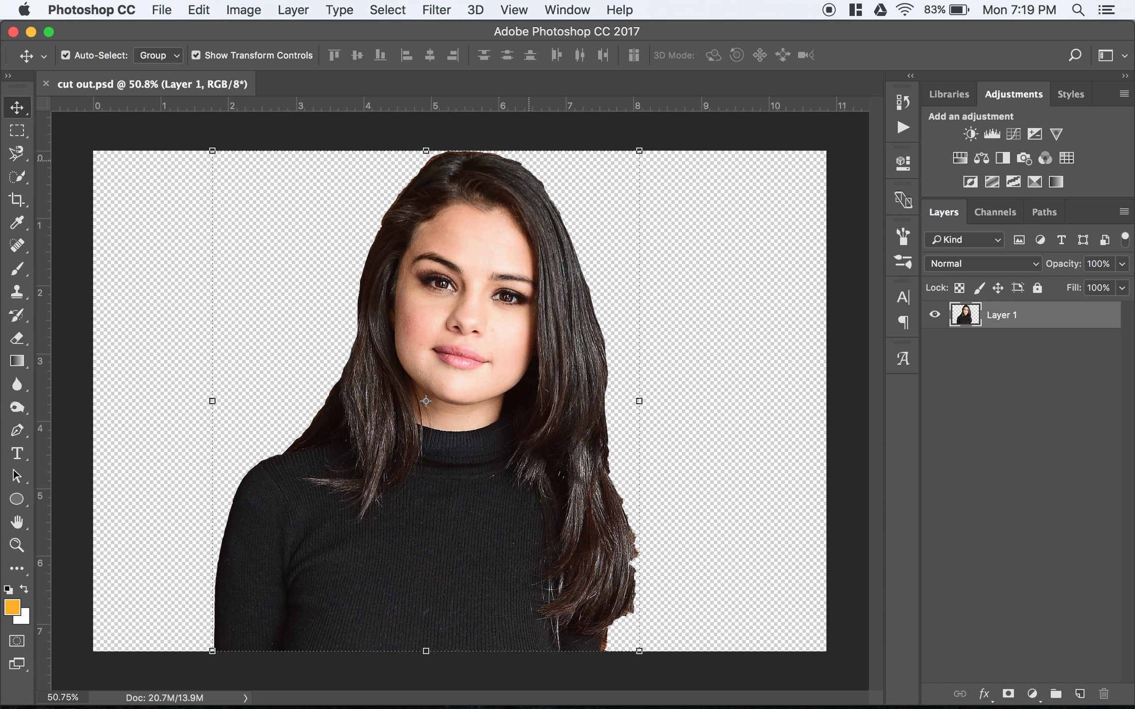
# Step: Switch to InDesign and place cut out.psd from the Desktop on the right-hand page of the Toutorial Spread
pyautogui.click(730, 686)
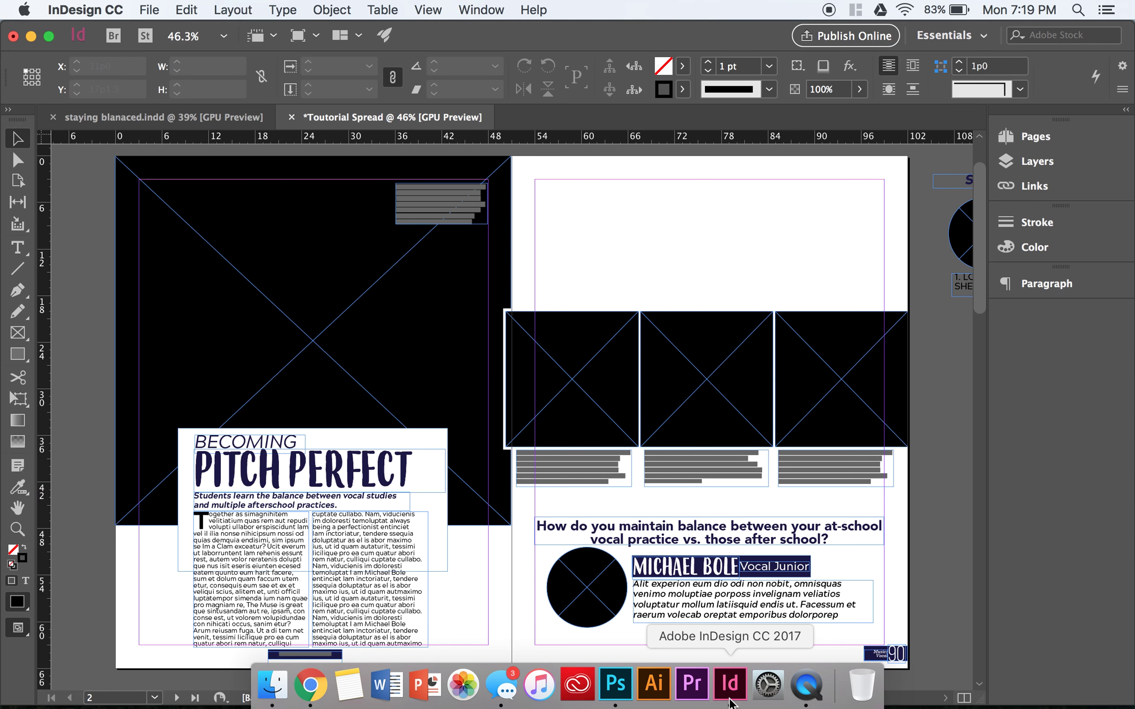
pyautogui.hscroll(2, 671, 261)
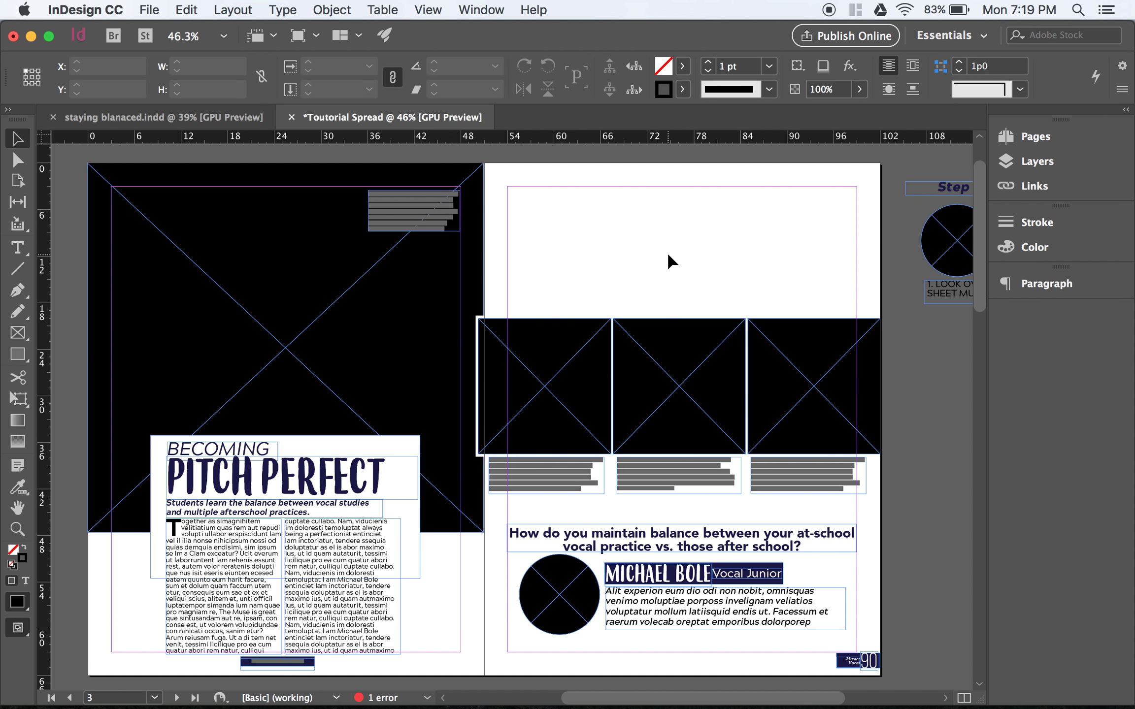
pyautogui.press('super+d')
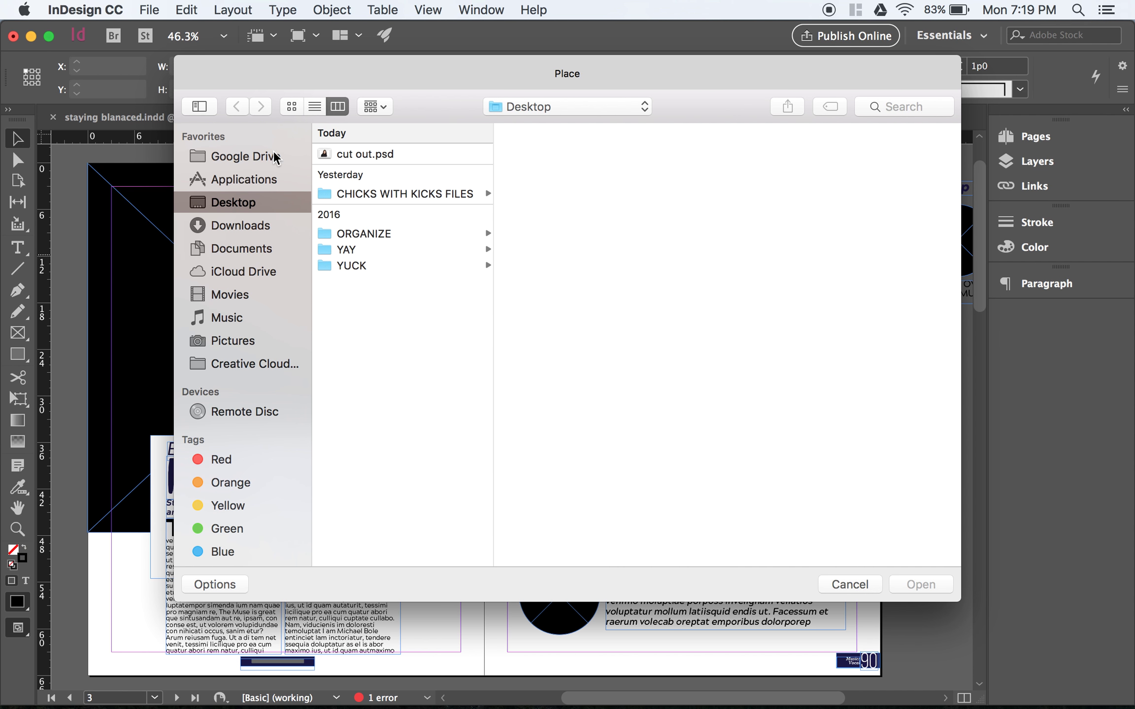
pyautogui.doubleClick(375, 155)
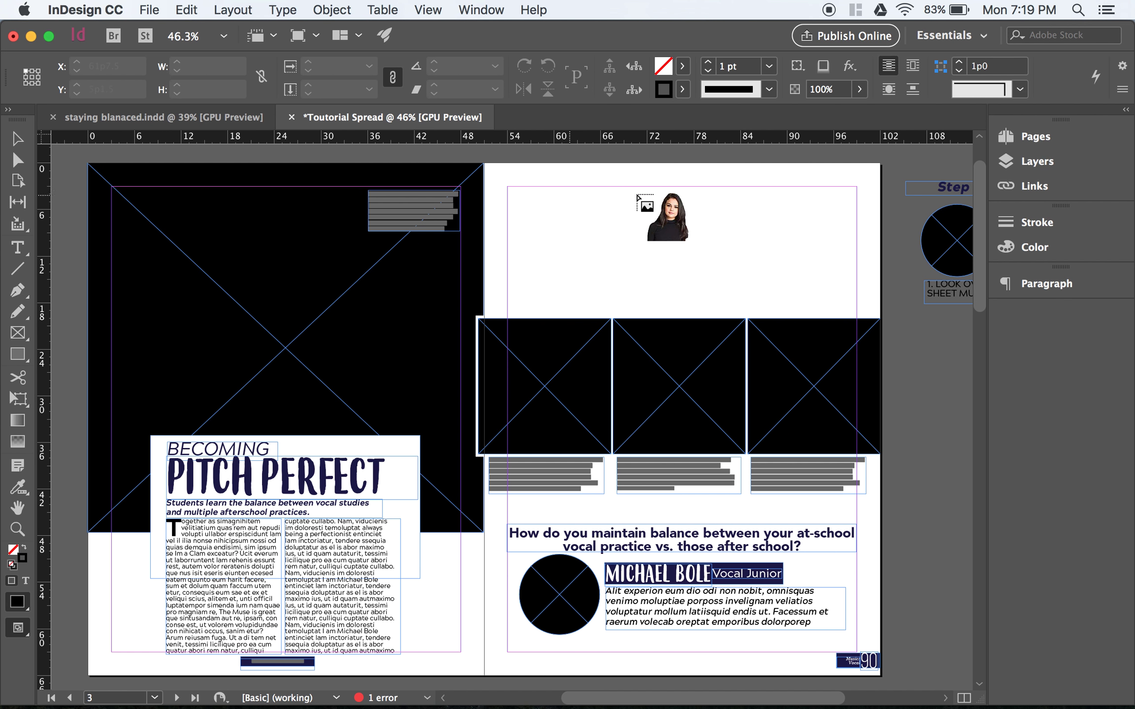
pyautogui.click(559, 199)
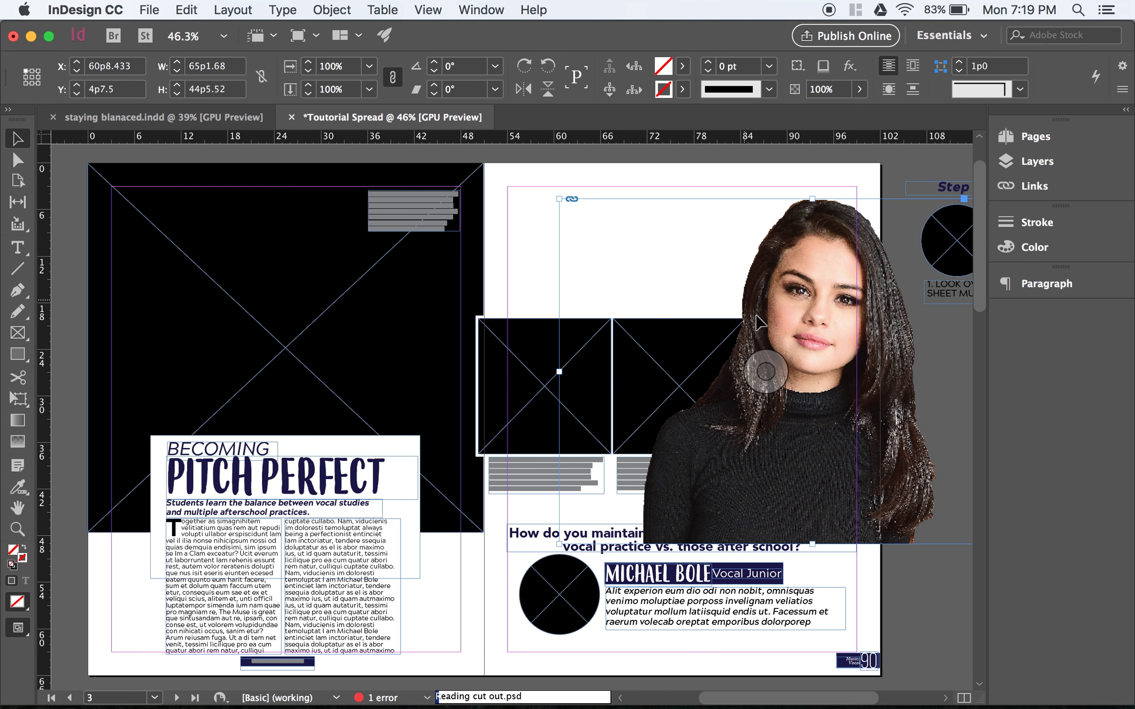
# Step: Scale the placed cut-out to about 34p9 by 23p8 and position it above the row of three picture frames
pyautogui.moveTo(798, 323); pyautogui.dragTo(628, 298)
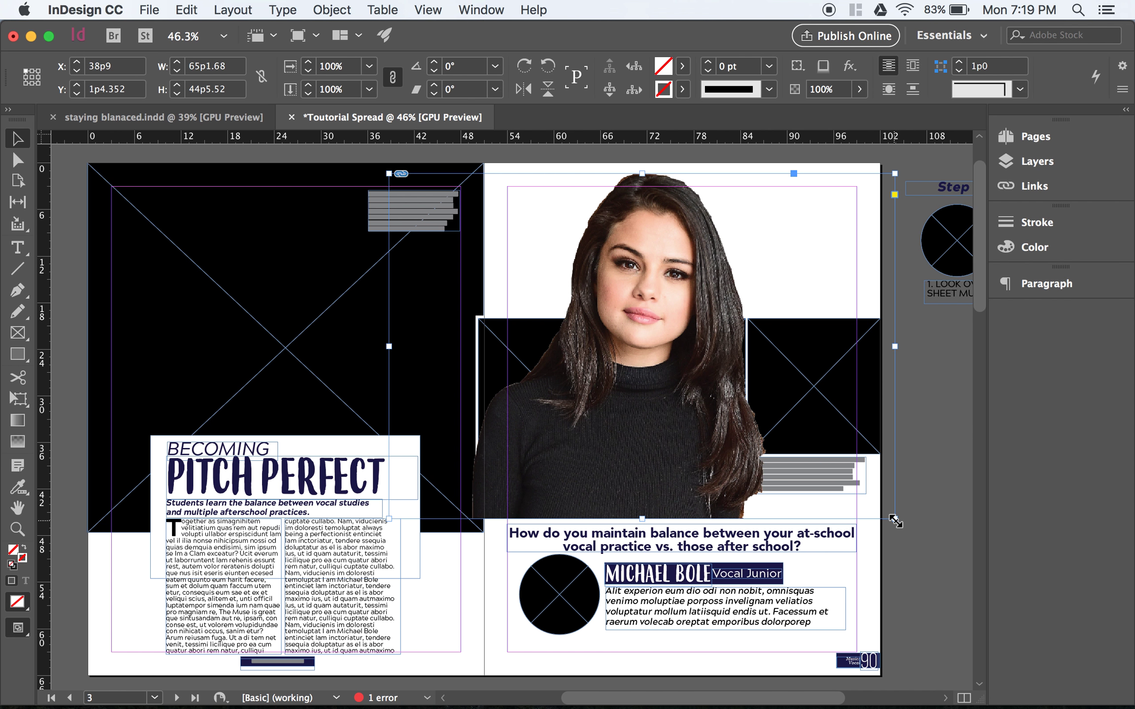
pyautogui.moveTo(895, 520); pyautogui.dragTo(658, 357)
pyautogui.moveTo(570, 292); pyautogui.dragTo(716, 270)
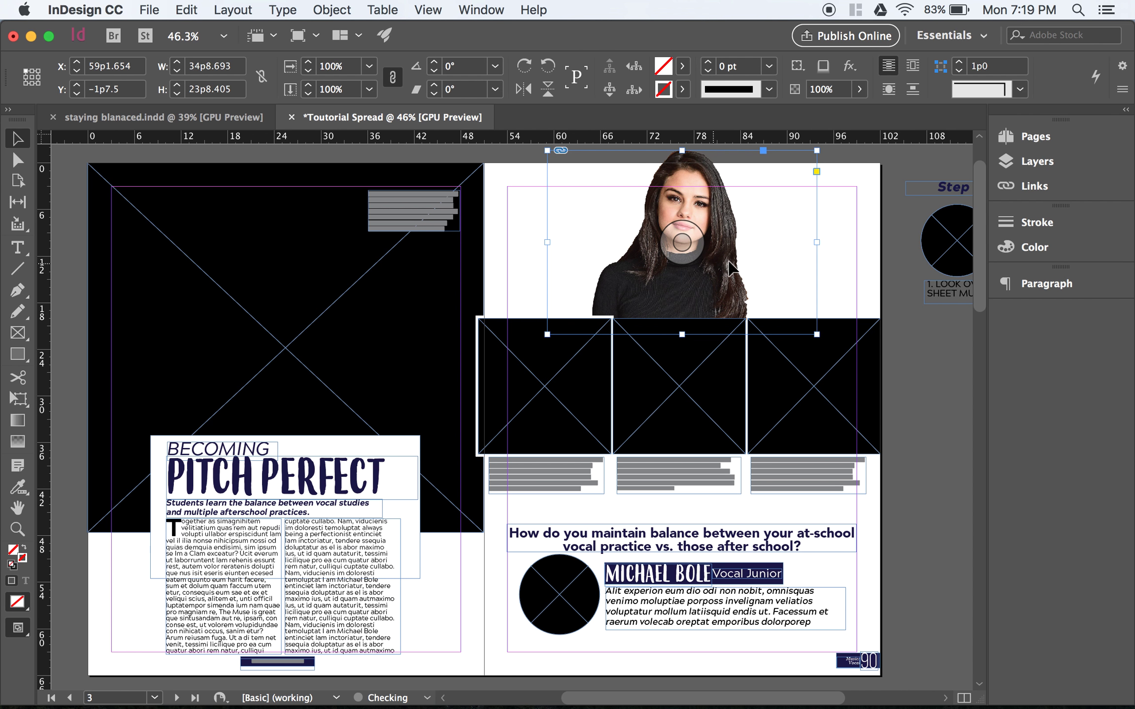
# Step: Try the cut-out over the PITCH PERFECT headline, and move it back to the right-hand page, overlapping the first two picture frames
pyautogui.moveTo(729, 269); pyautogui.dragTo(344, 463)
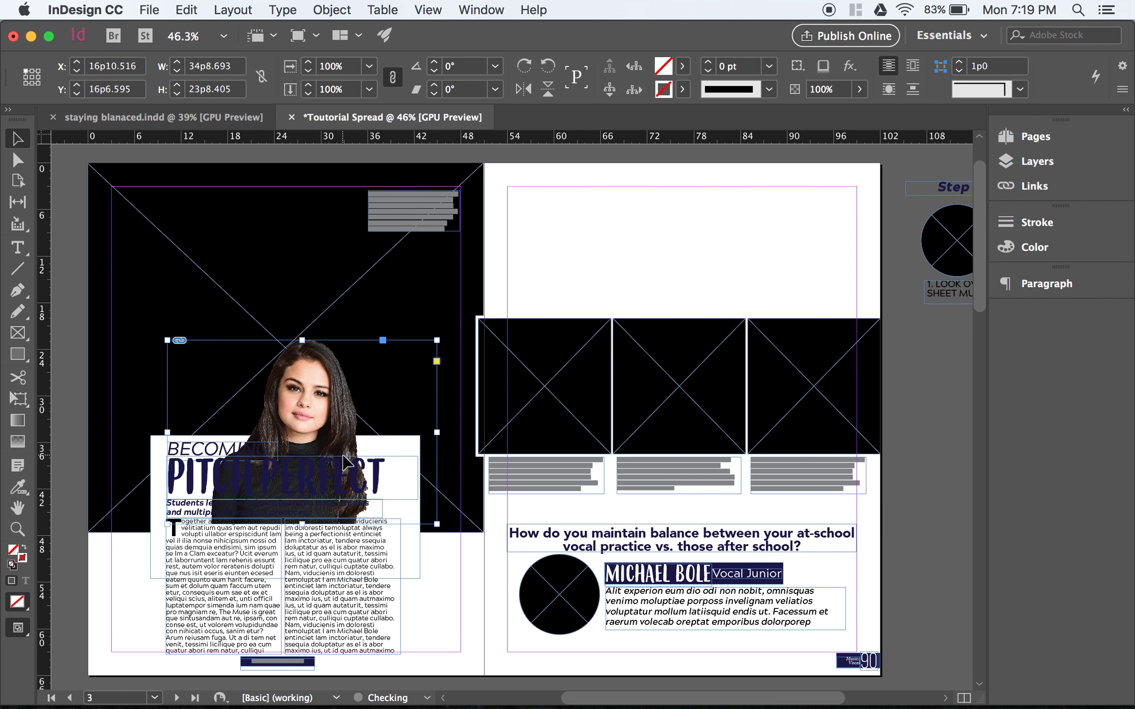
pyautogui.click(345, 471)
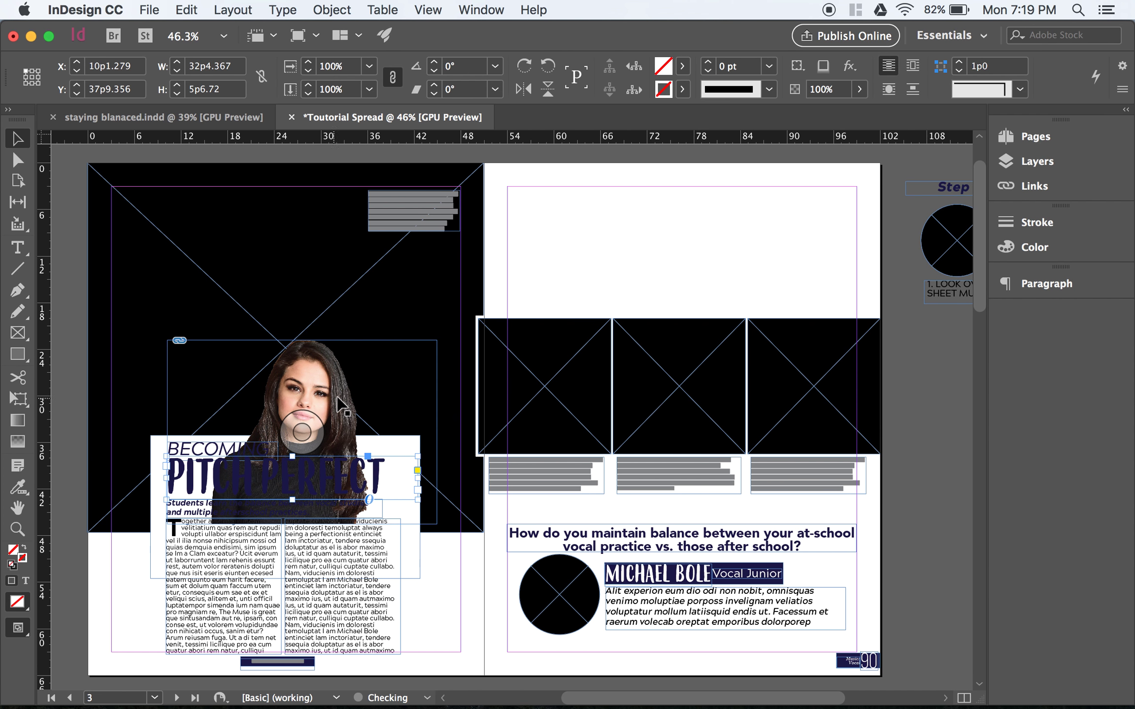
pyautogui.moveTo(337, 398); pyautogui.dragTo(658, 243)
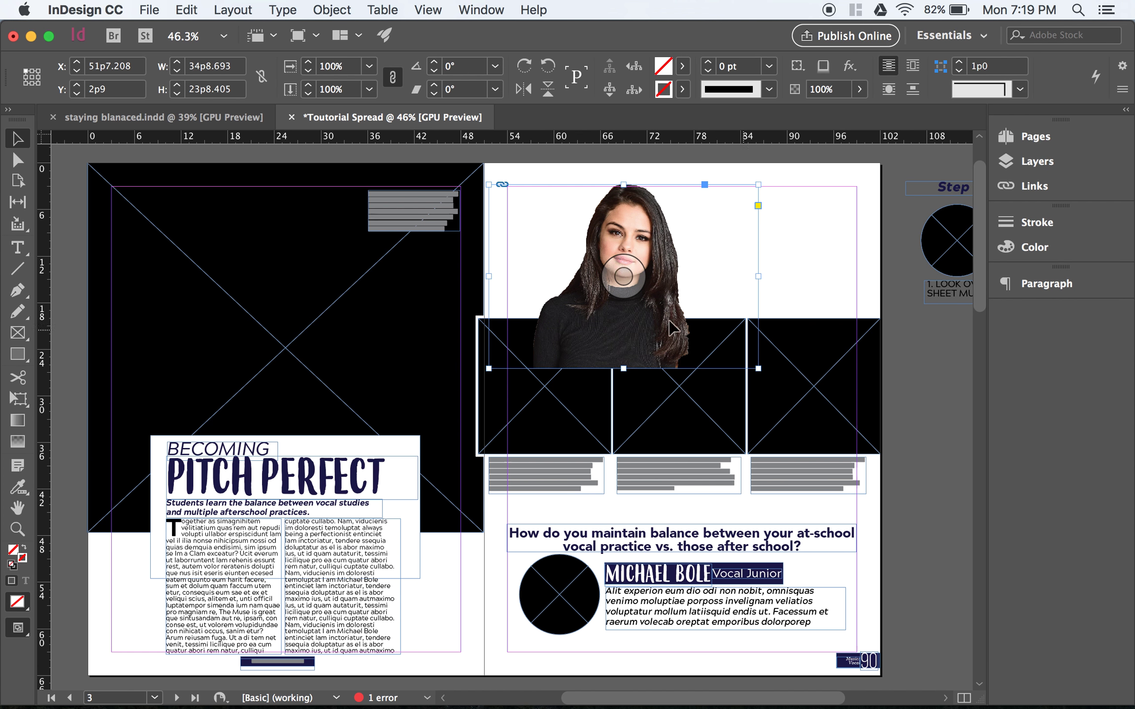
pyautogui.click(605, 687)
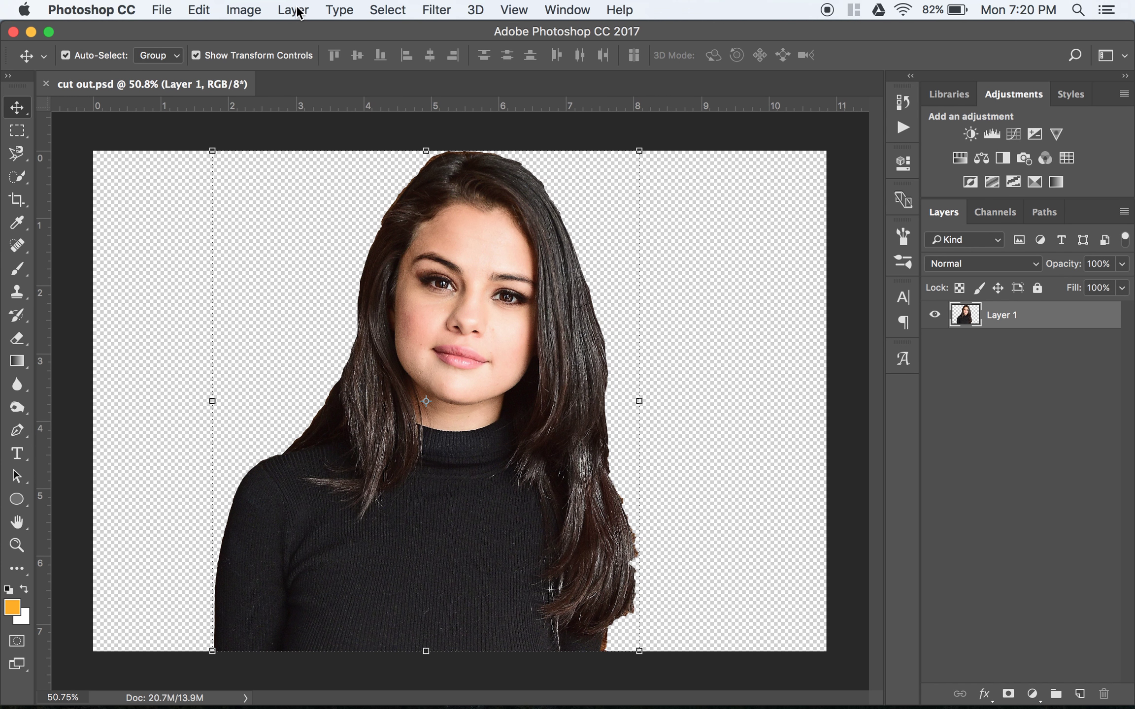
pyautogui.click(375, 10)
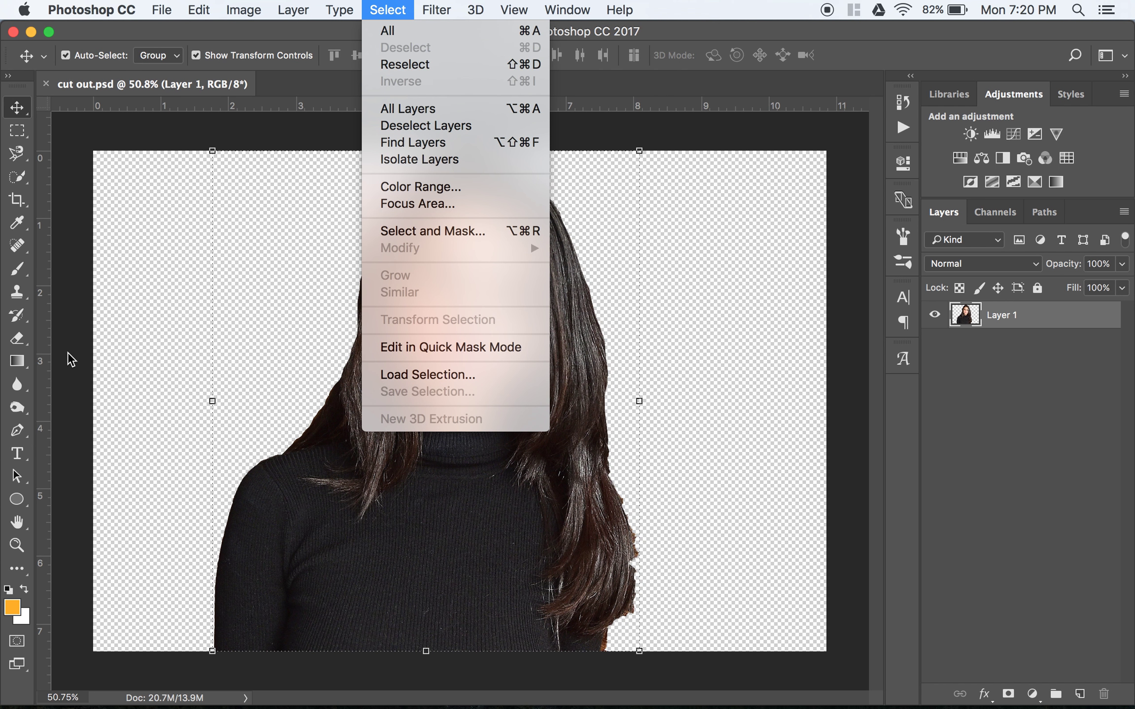
pyautogui.click(93, 353)
pyautogui.click(729, 685)
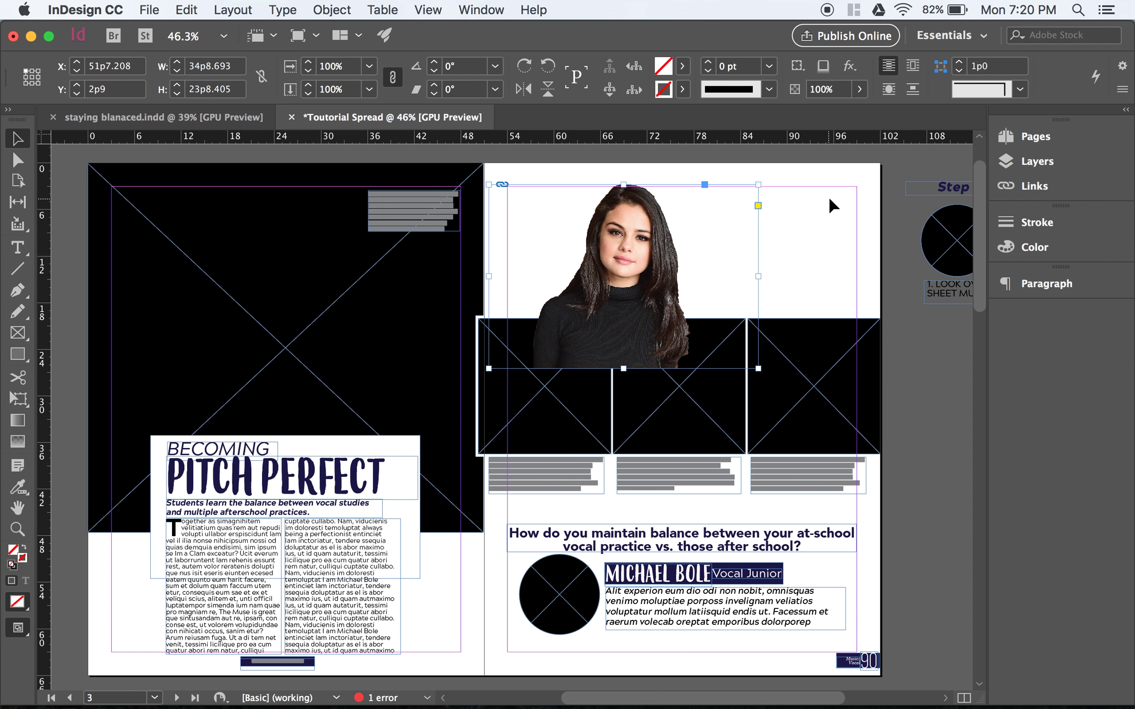
pyautogui.click(831, 201)
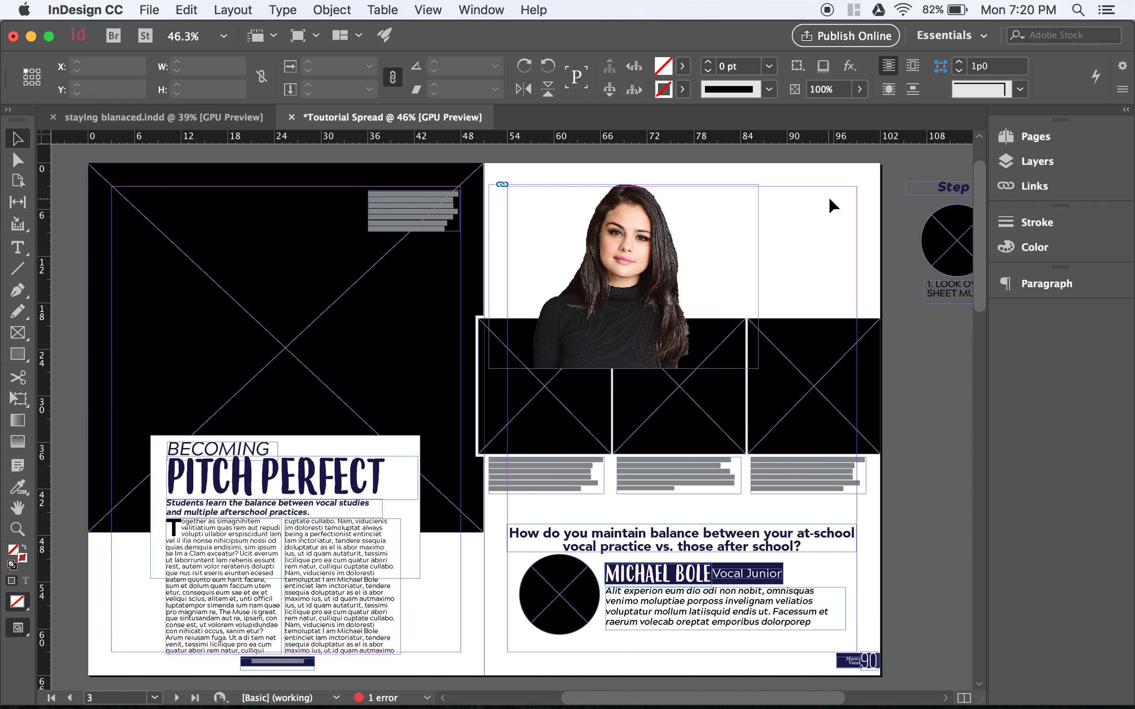